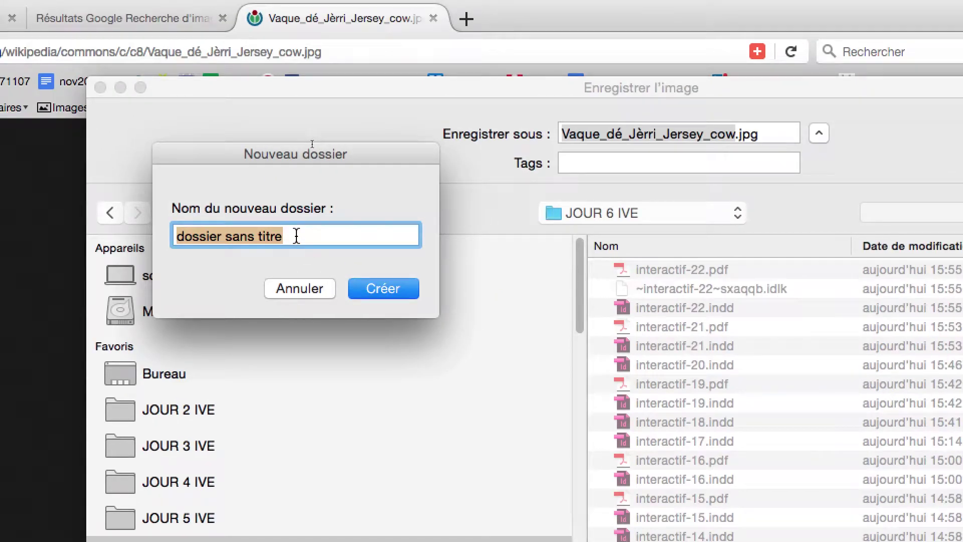
Create a new folder named vache-sonore inside JOUR 6 IVE for the saved image.
type("vaches-")
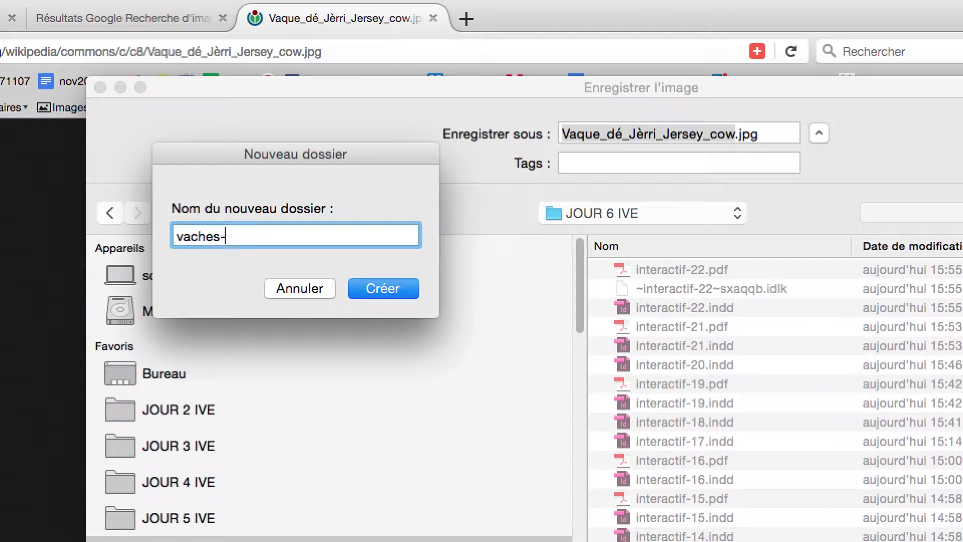
type("sonores")
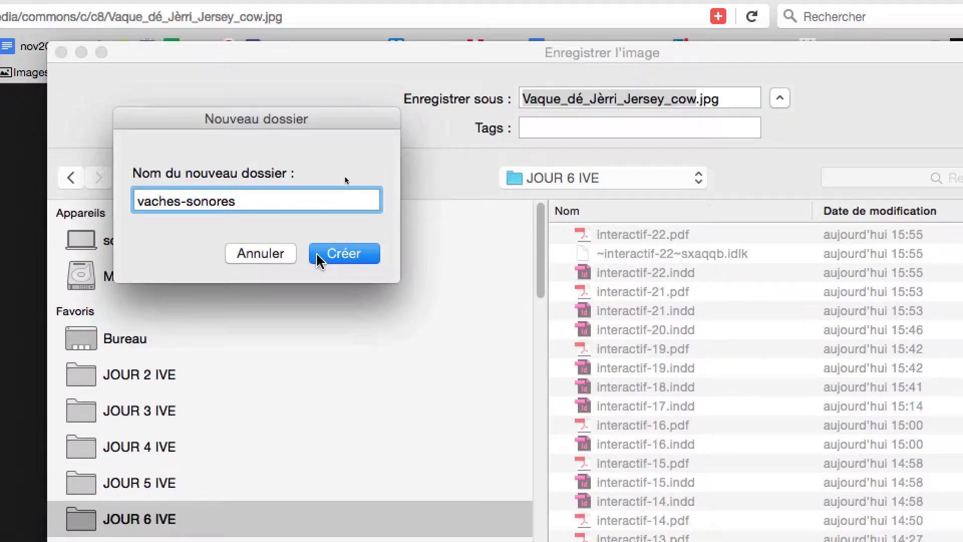
key("BackSpace")
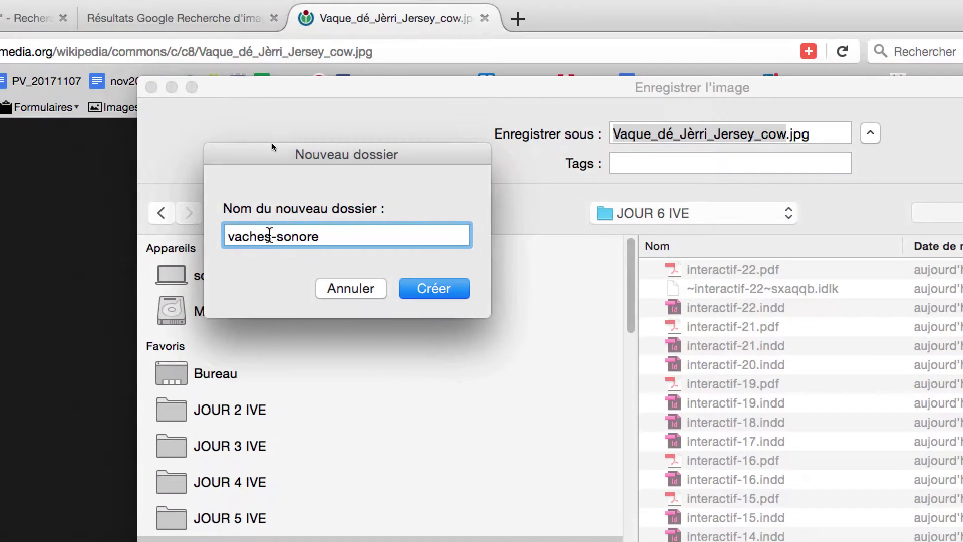
left_click(269, 235)
key("BackSpace")
left_click(435, 289)
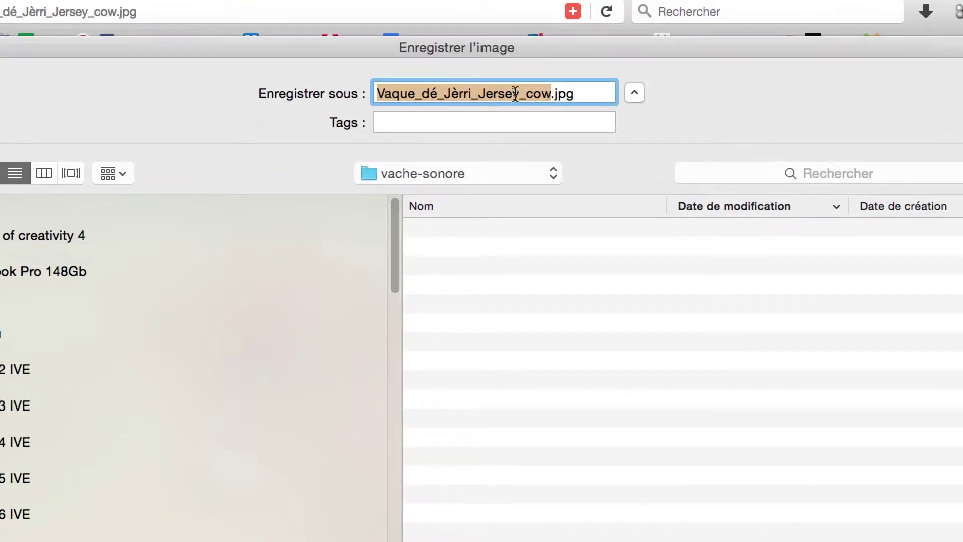
Shorten the image's file name to Jersey_cow.jpg and save it in the vache-sonore folder.
left_click(496, 94)
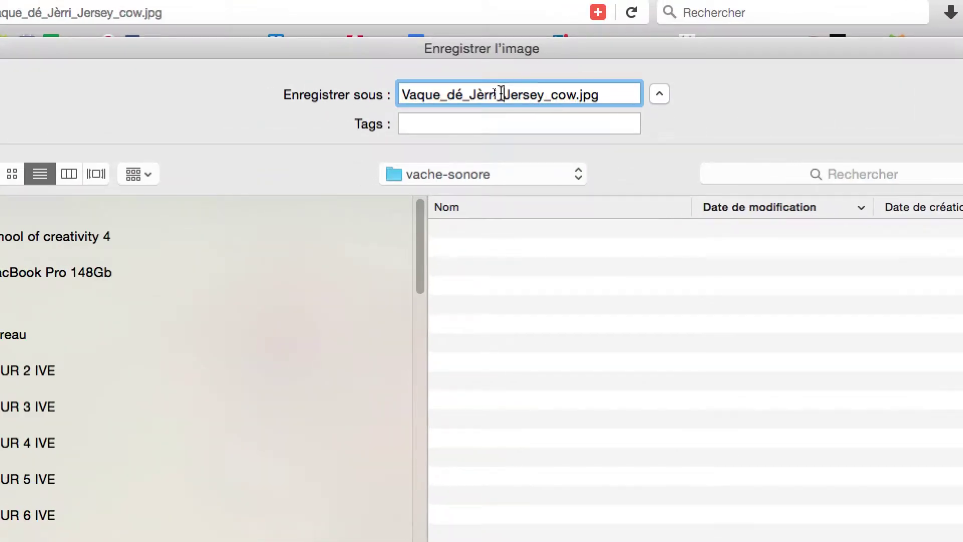
key("super+shift+Left")
key("BackSpace")
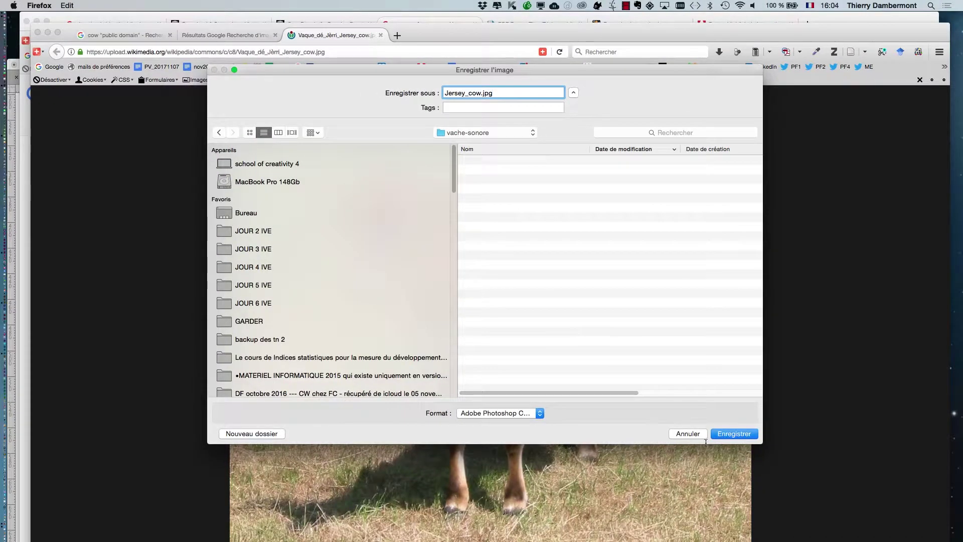
left_click(735, 433)
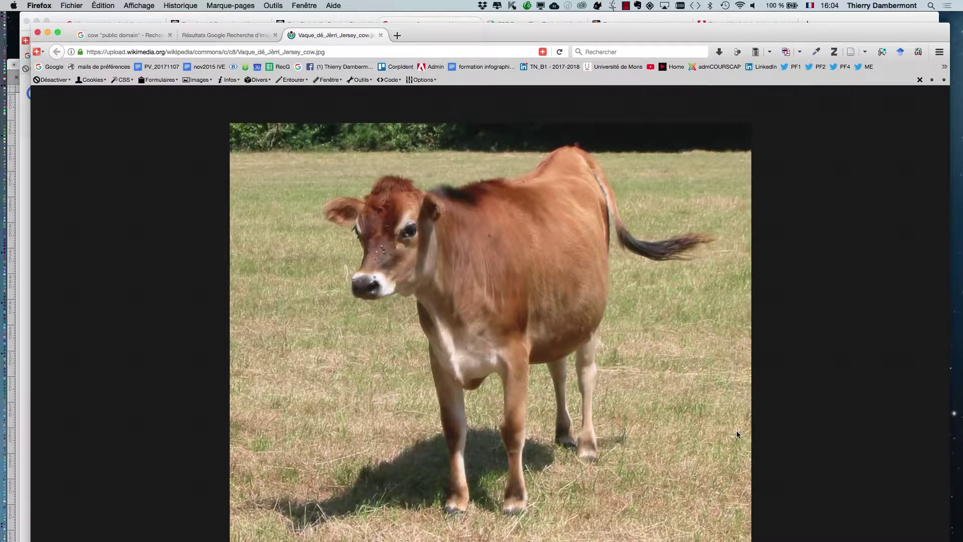
Minimize the browser windows and close interactif-22.pdf, cancelling its open preferences.
left_click(49, 33)
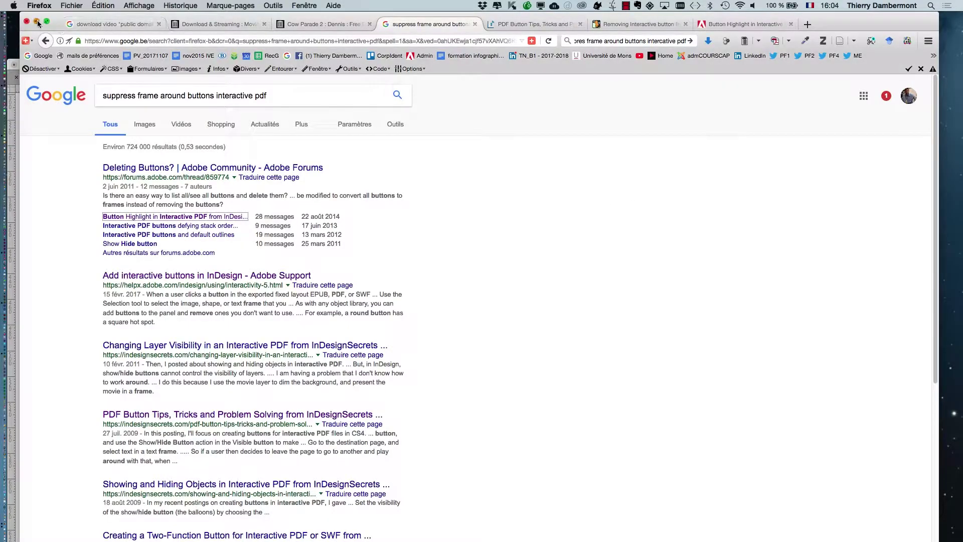
left_click(37, 22)
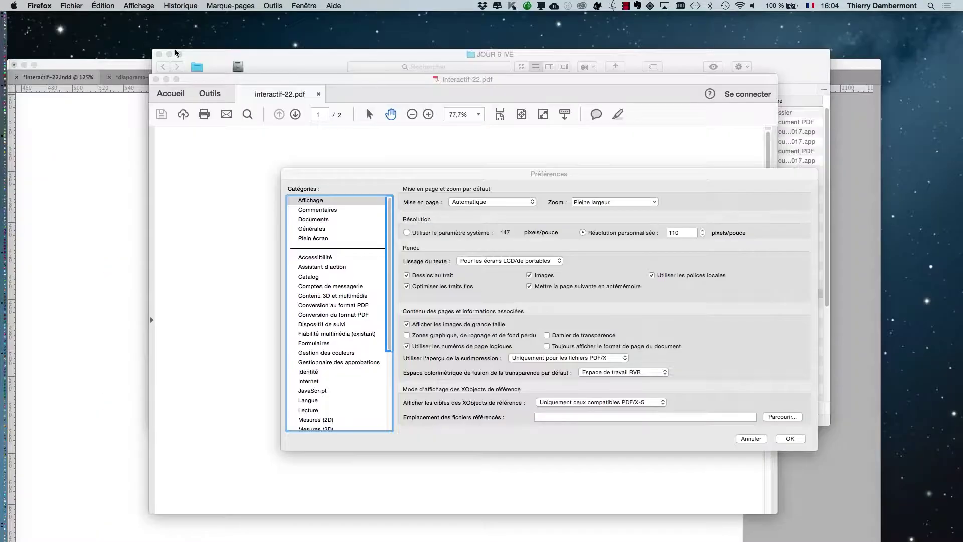
left_click(762, 446)
left_click(751, 438)
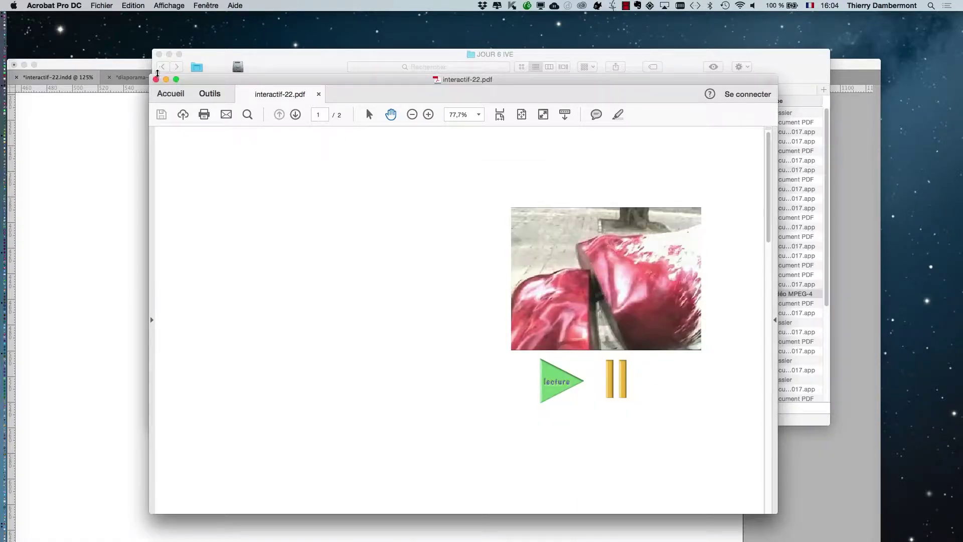
left_click(156, 80)
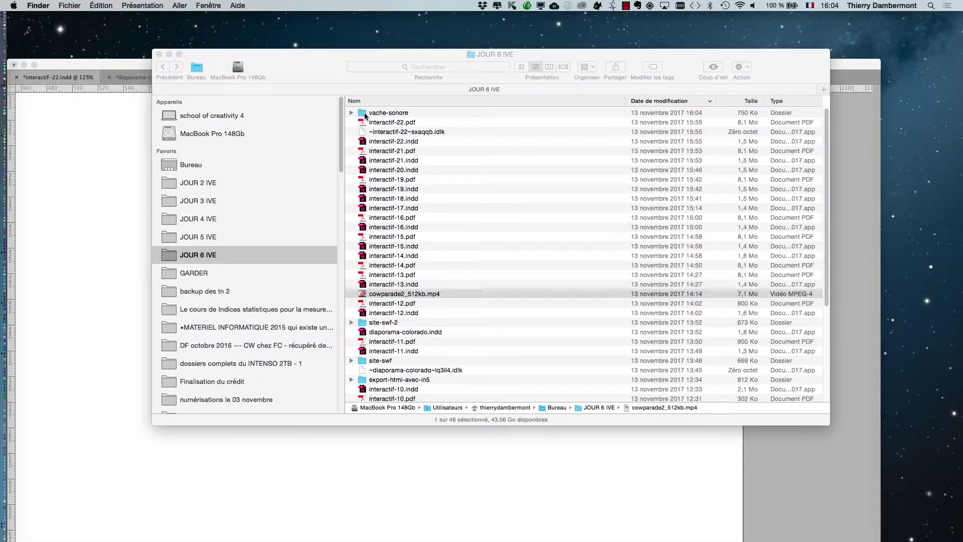
Open Jersey_cow.jpg from the vache-sonore folder in Adobe Photoshop CC 2017, keeping the embedded sRGB profile.
left_click(364, 112)
double_click(363, 112)
right_click(376, 115)
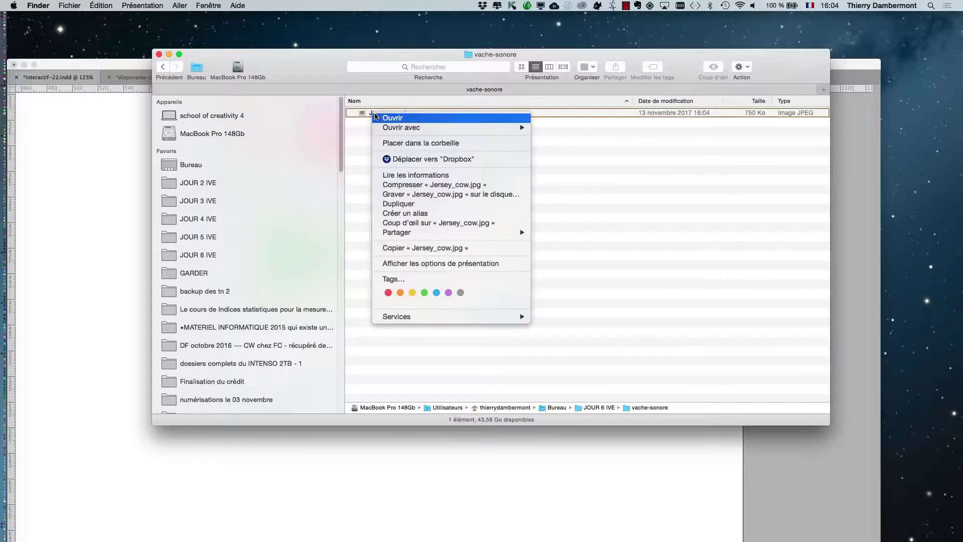
mouse_move(394, 128)
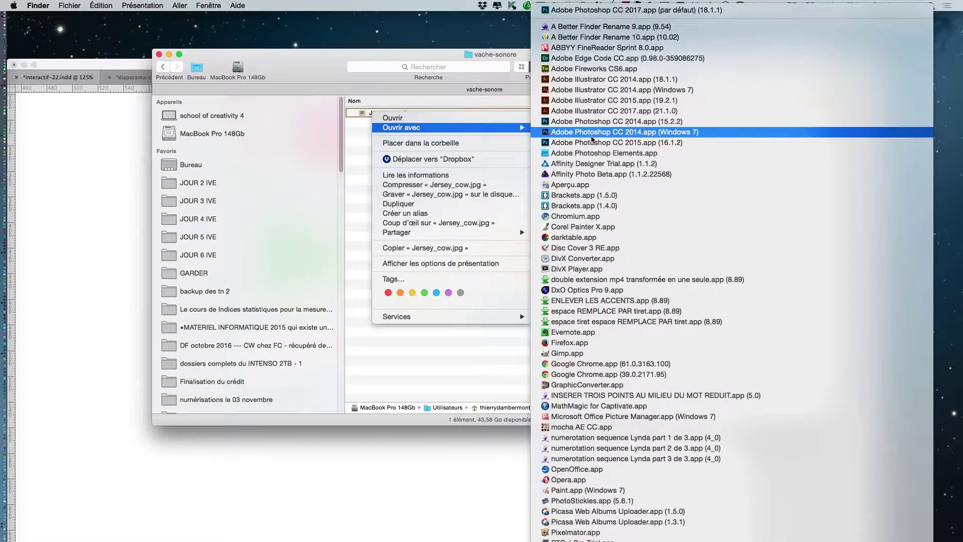
left_click(588, 10)
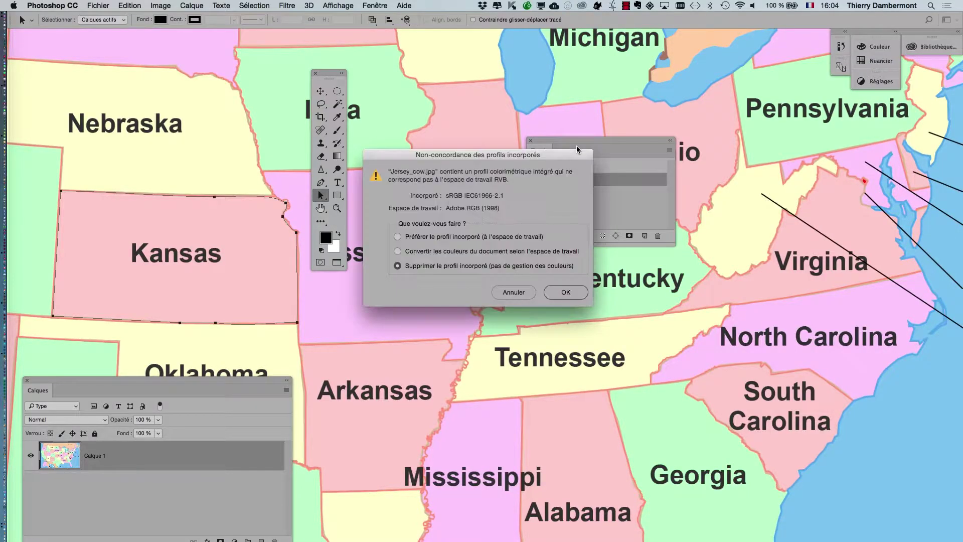
left_click(411, 237)
left_click(571, 294)
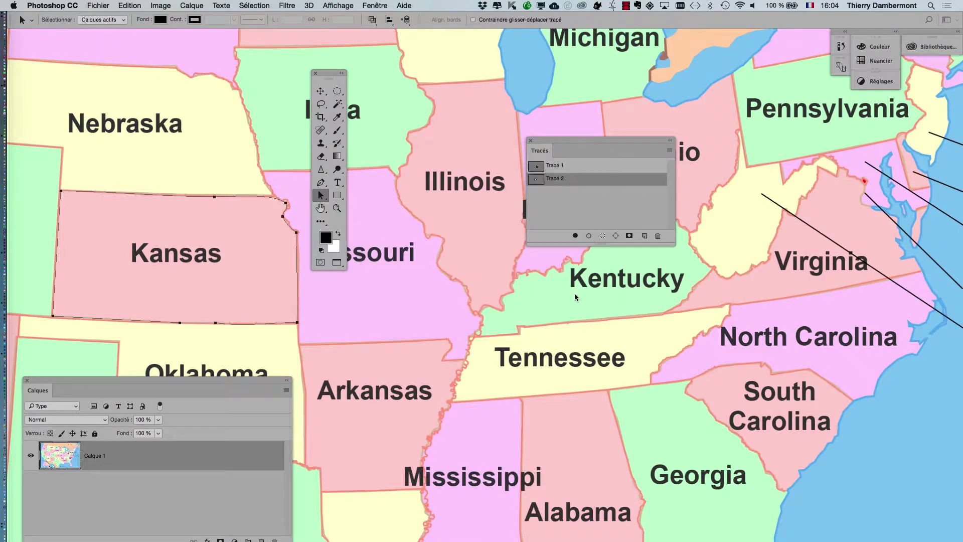
Restore the standard docked workspace layout and detach the tool palette so it floats over the image.
left_click(337, 4)
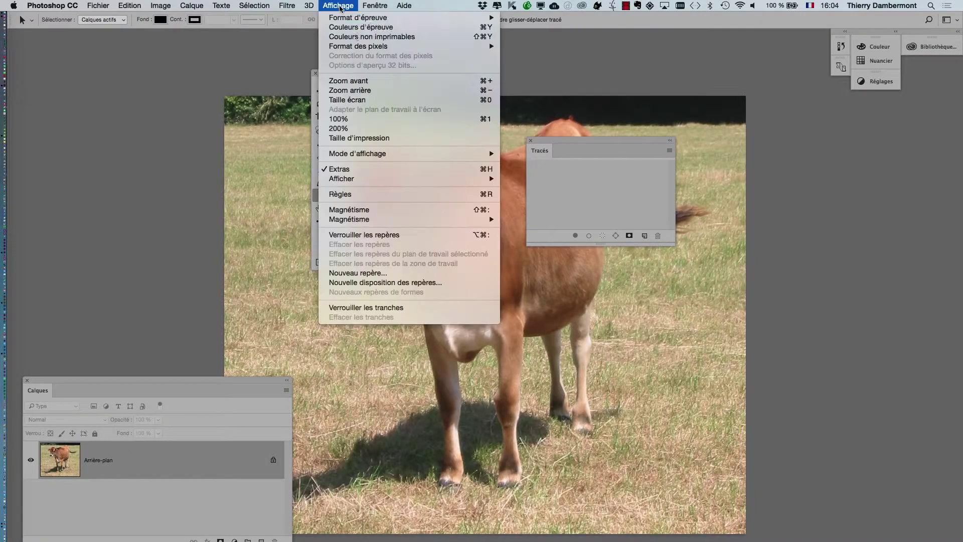
mouse_move(374, 5)
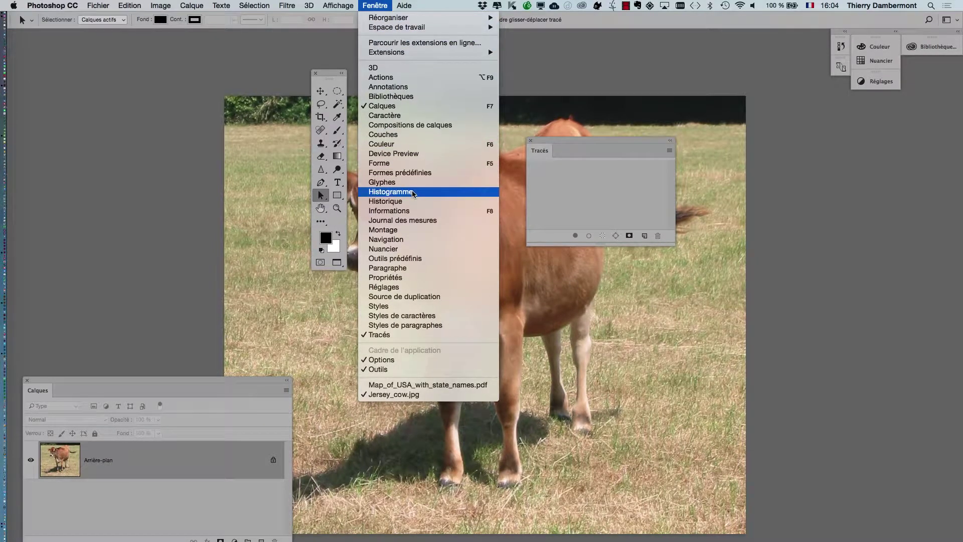
mouse_move(399, 28)
left_click(587, 107)
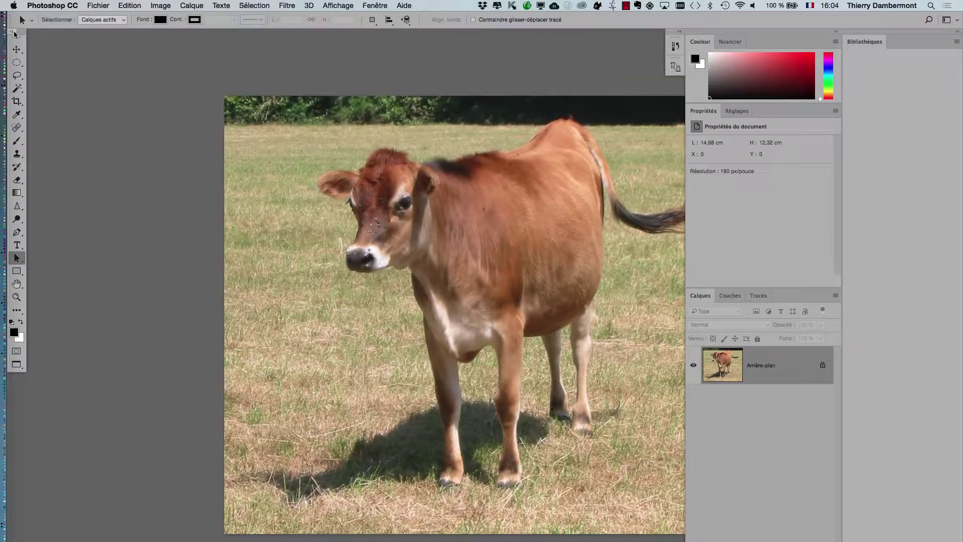
left_click_drag(17, 32, 76, 79)
Hide the docked panels, show the Calques panel, and float it enlarged beside the cow's head with the remaining dock collapsed.
left_click_drag(358, 197, 325, 171)
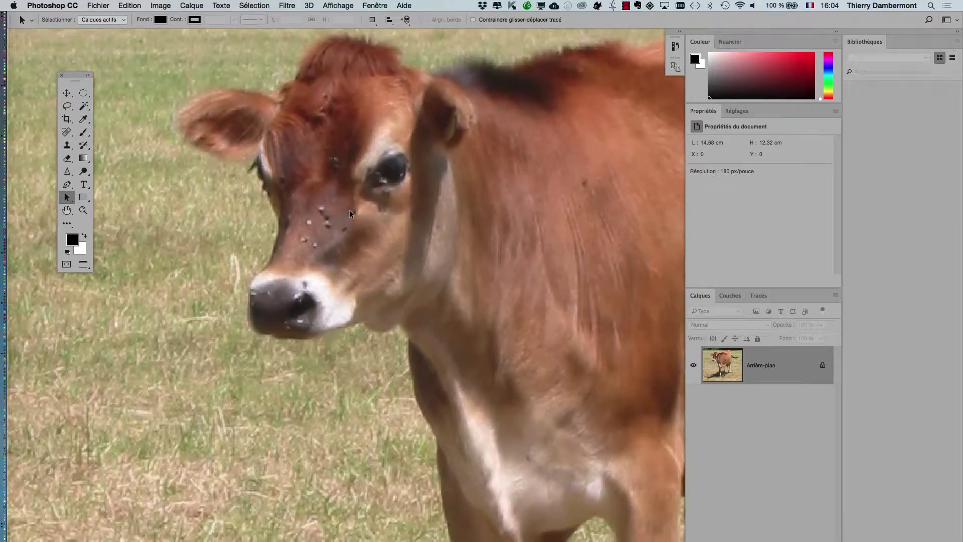
left_click_drag(349, 209, 353, 209)
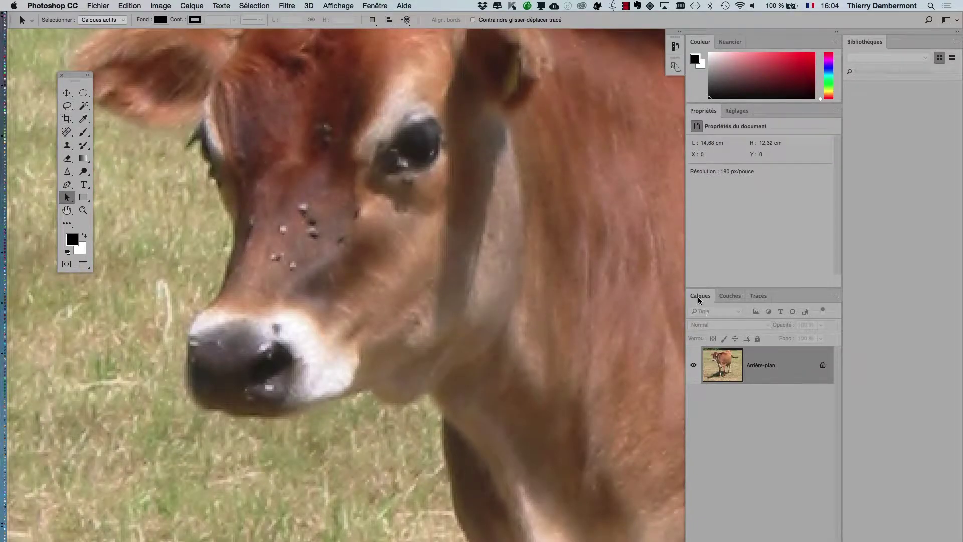
key("shift+Tab")
left_click(375, 5)
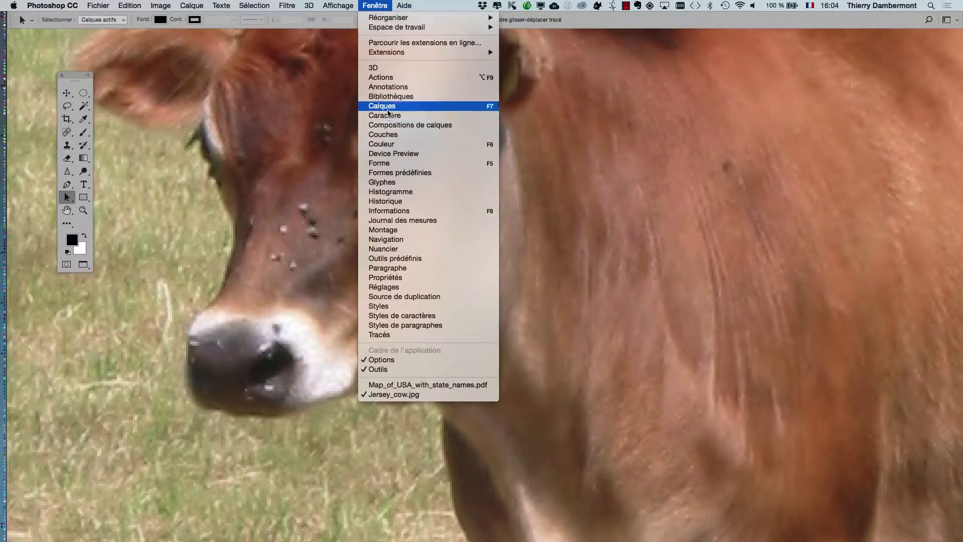
left_click(387, 106)
left_click_drag(826, 35, 610, 44)
left_click(956, 32)
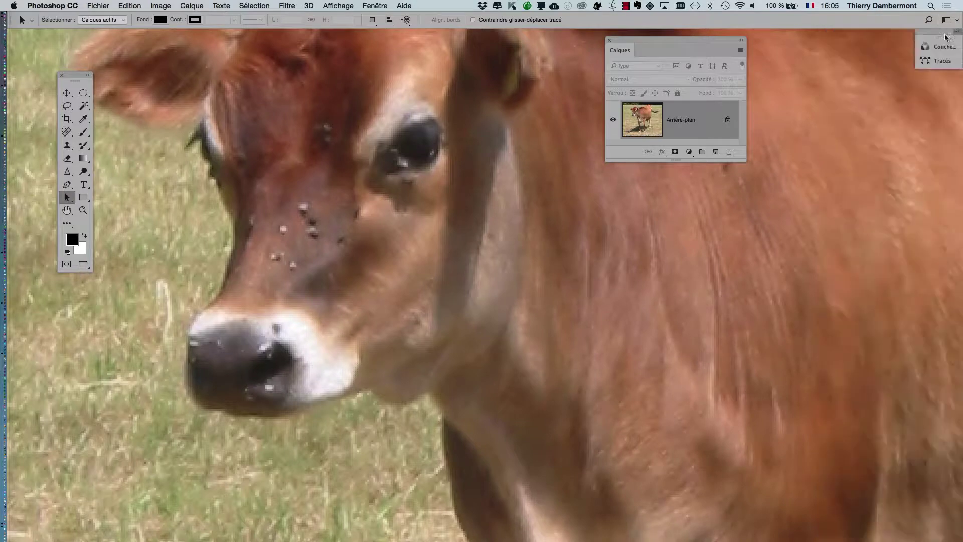
left_click_drag(746, 158, 771, 243)
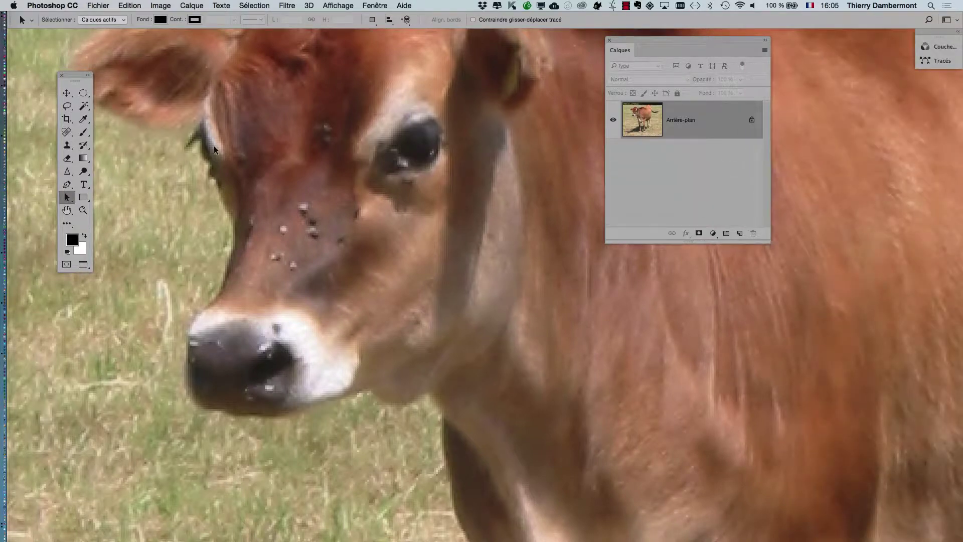
Select the whole cluster of flies on the bridge of the cow's nose with the Lasso tool.
left_click(68, 107)
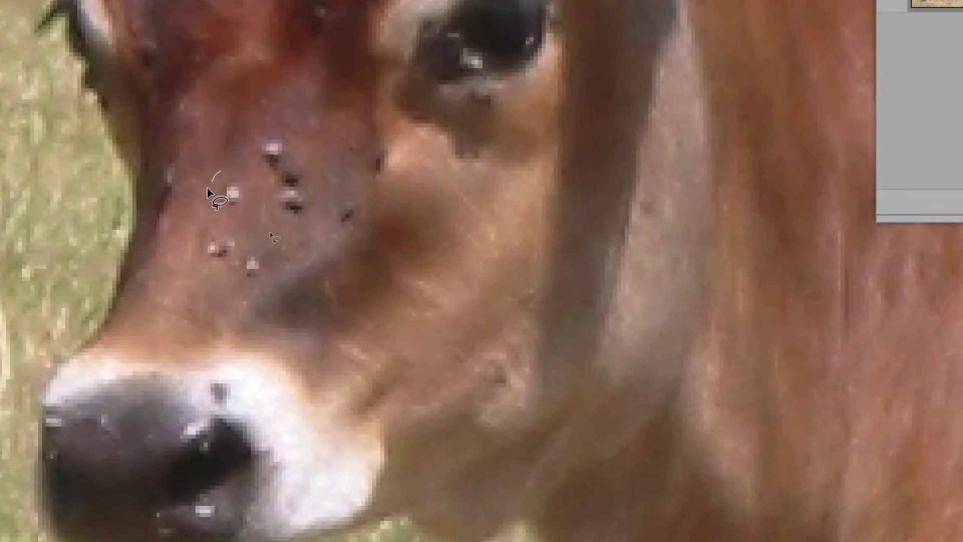
mouse_move(208, 189)
left_mouse_down()
mouse_move(213, 238)
mouse_move(193, 259)
mouse_move(216, 291)
mouse_move(276, 271)
left_mouse_up()
mouse_move(234, 220)
left_mouse_down()
mouse_move(249, 189)
mouse_move(245, 172)
mouse_move(216, 179)
left_mouse_up()
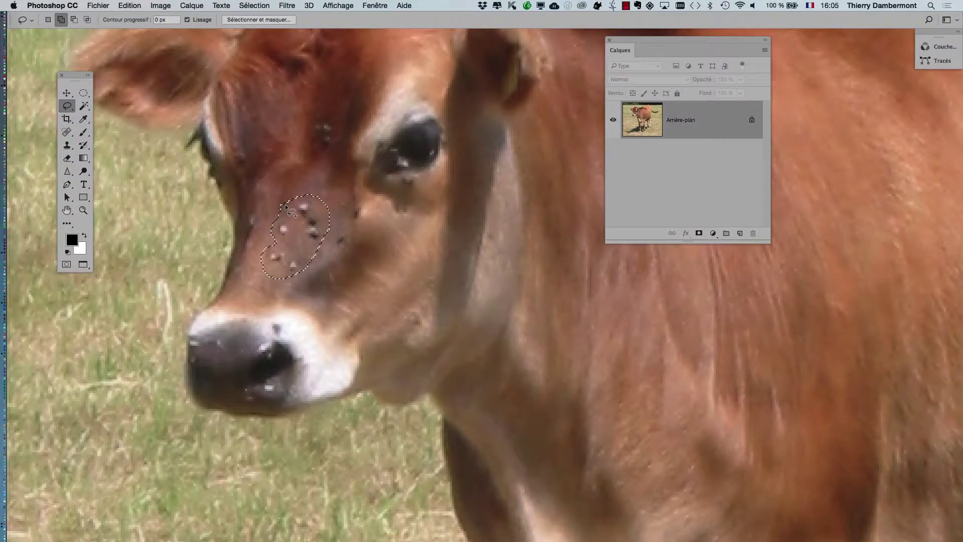
Try to remove the selected flies by filling the area with Contenu pris en compte, and deselect.
key("shift+BackSpace")
left_click_drag(301, 171, 410, 215)
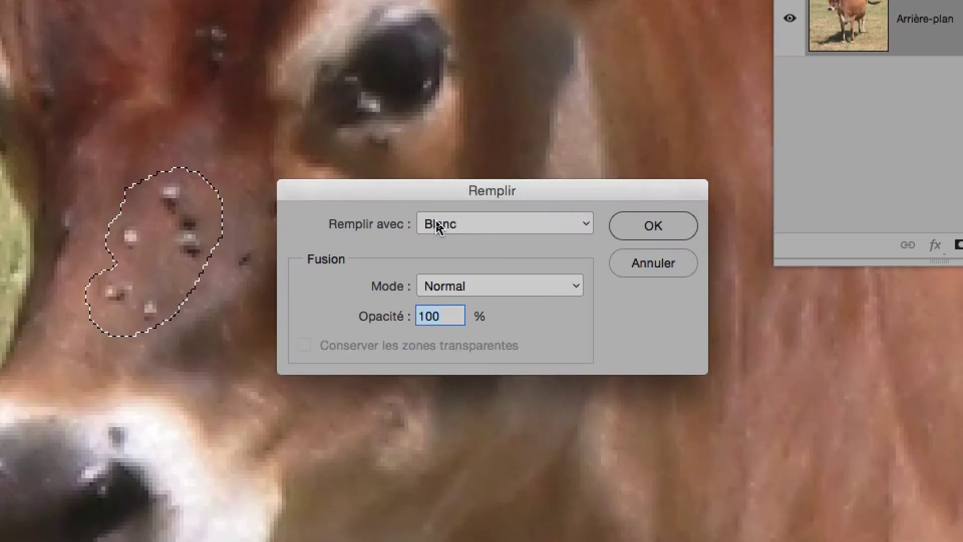
left_click(438, 226)
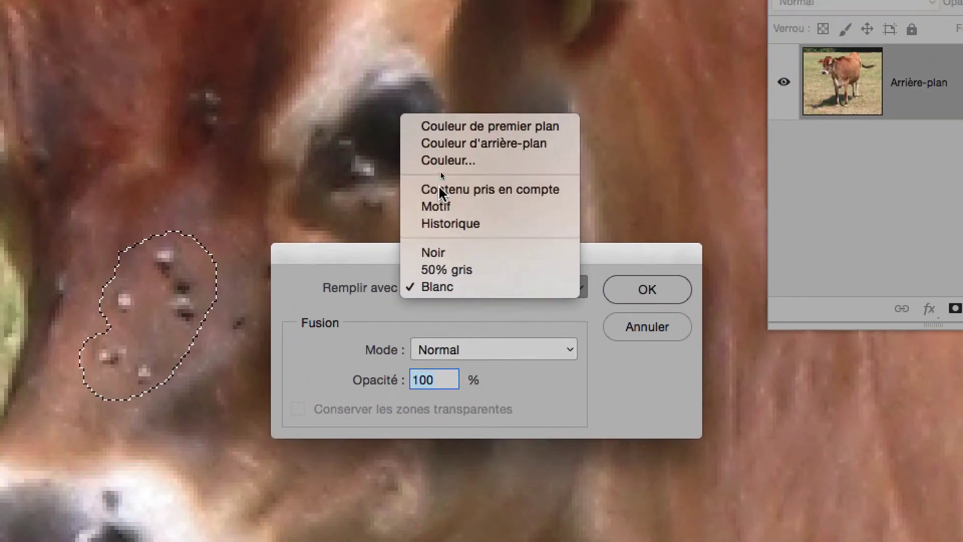
left_click(442, 123)
left_click_drag(472, 201, 201, 179)
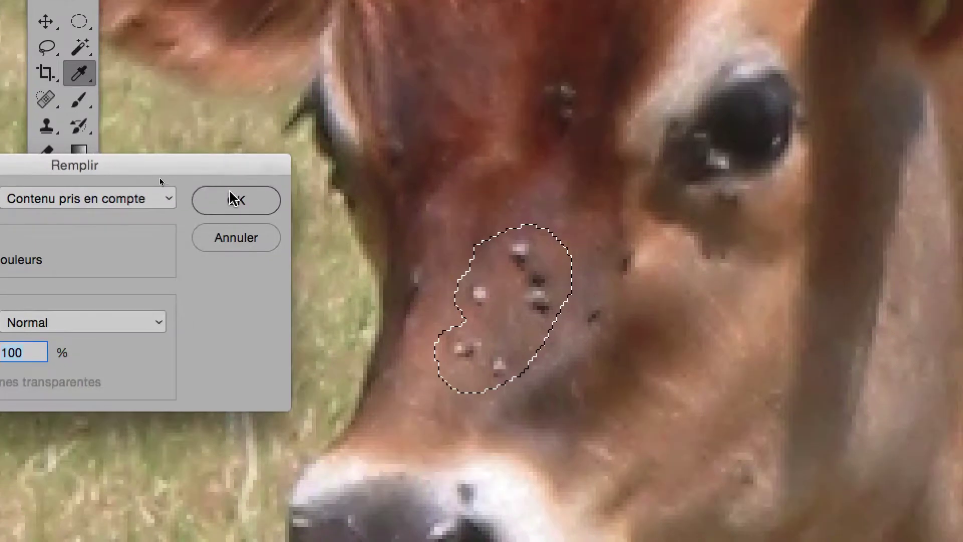
left_click(232, 198)
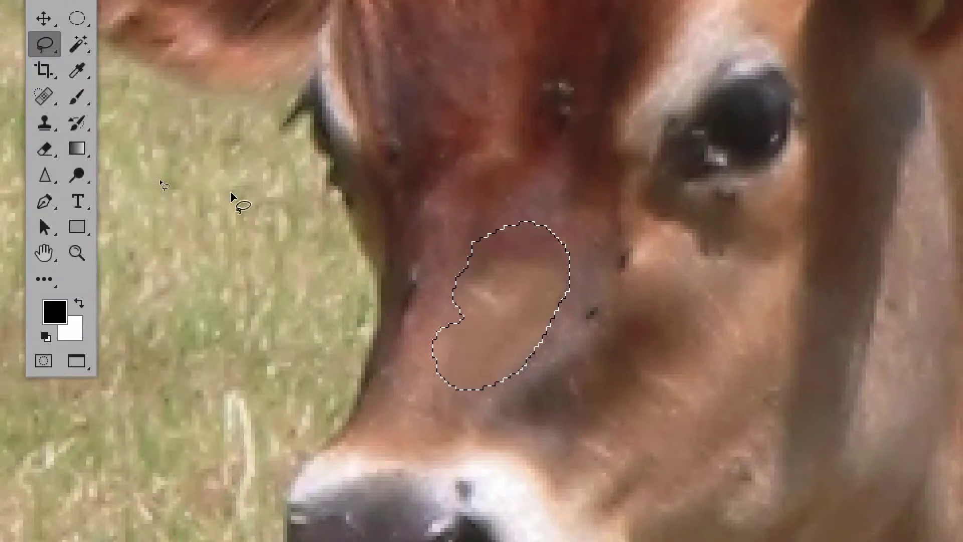
key("ctrl+d")
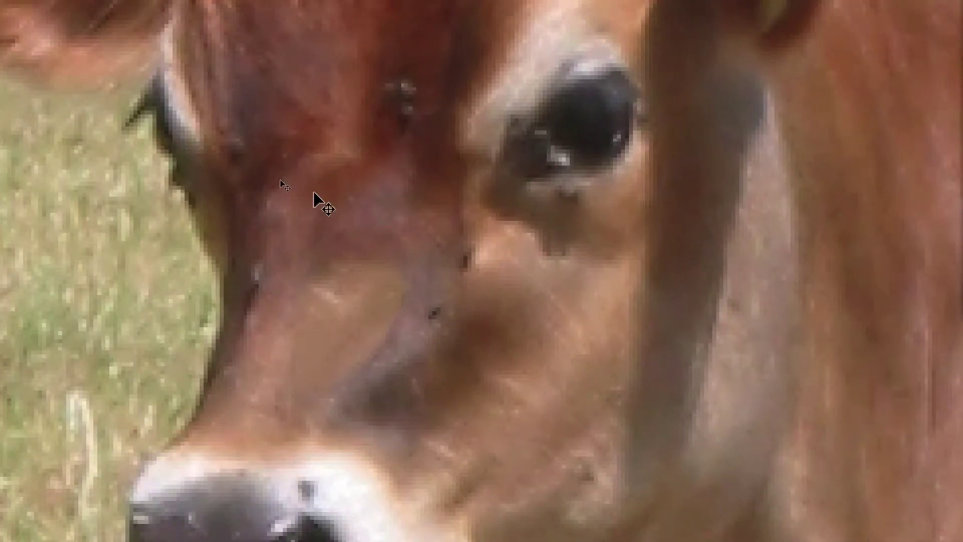
Undo the content-aware fill of the large area and drop the restored selection.
key("ctrl+shift+d")
key("ctrl+alt+z")
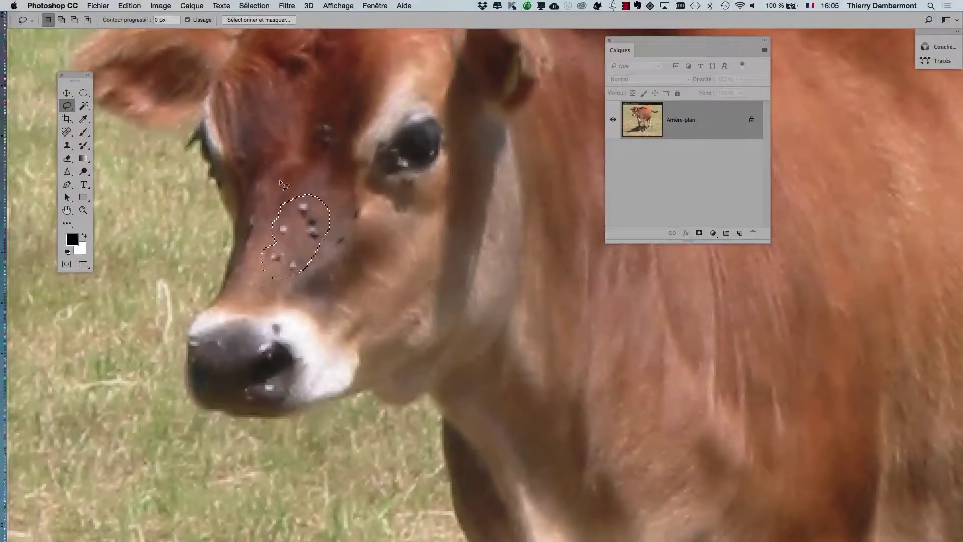
left_click(294, 275)
Lasso the two lowest flies on the cow's nose and remove them with a content-aware fill.
mouse_move(274, 274)
left_mouse_down()
mouse_move(305, 266)
mouse_move(285, 249)
left_mouse_up()
scroll(285, 248, "up", 2)
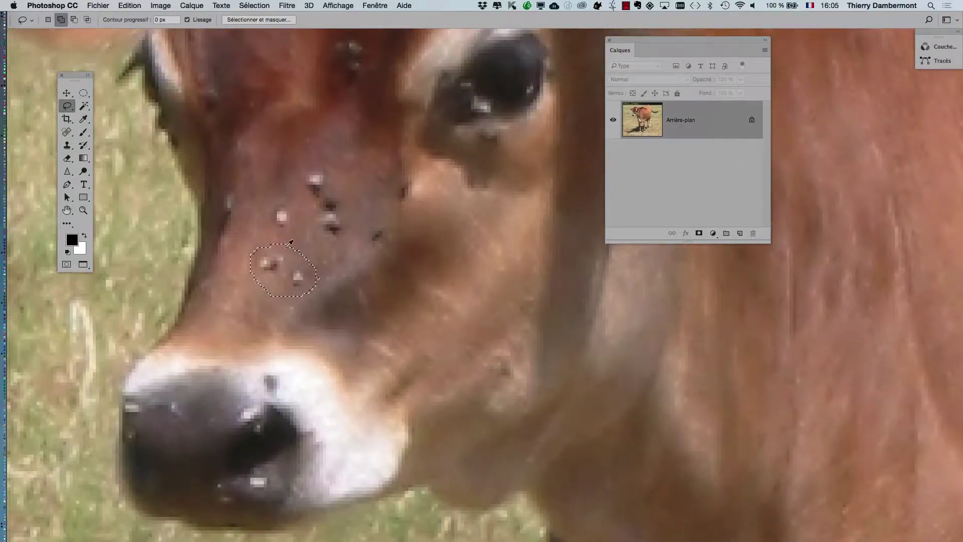
key("shift+BackSpace")
key("Return")
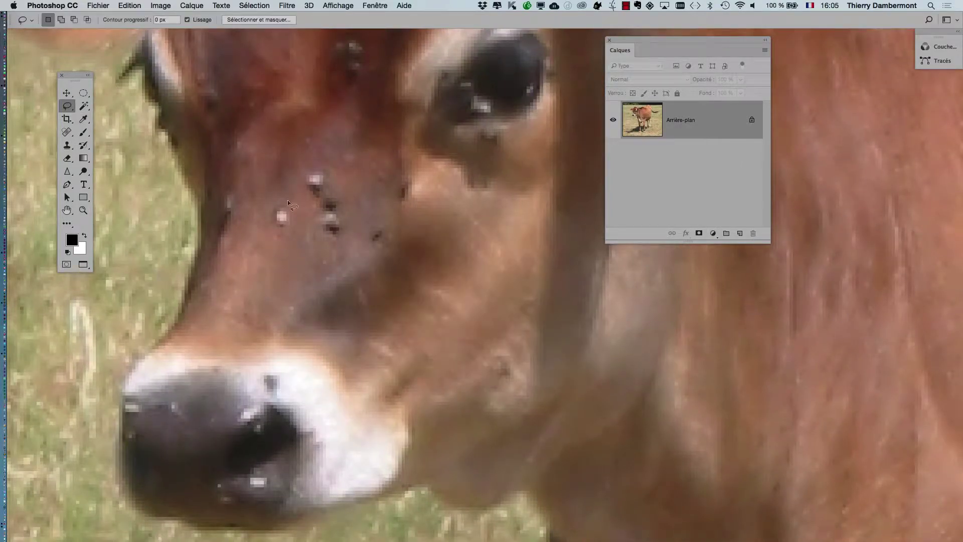
Lasso the single white fly above the cleaned area and remove it with a content-aware fill.
mouse_move(271, 196)
left_mouse_down()
mouse_move(273, 227)
mouse_move(288, 225)
mouse_move(274, 201)
left_mouse_up()
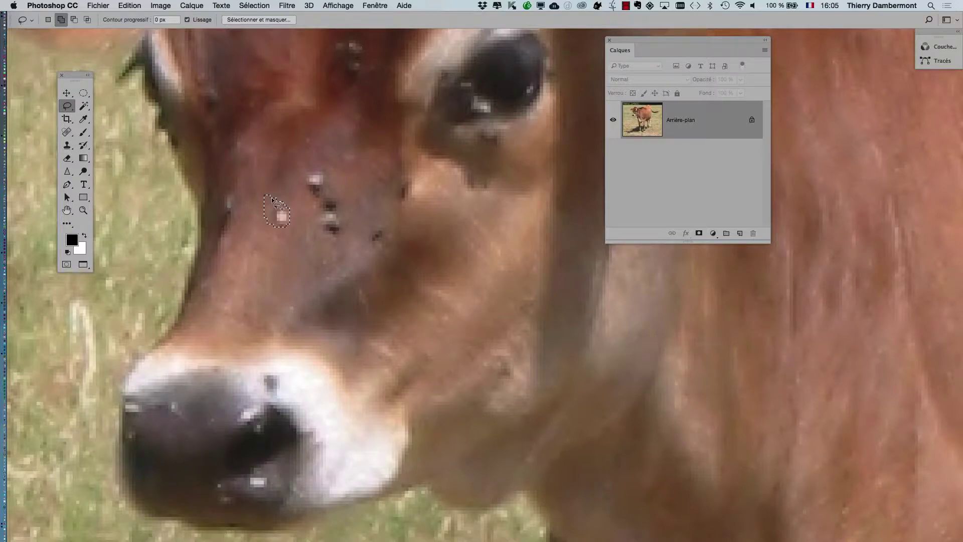
key("shift+BackSpace")
left_click(553, 250)
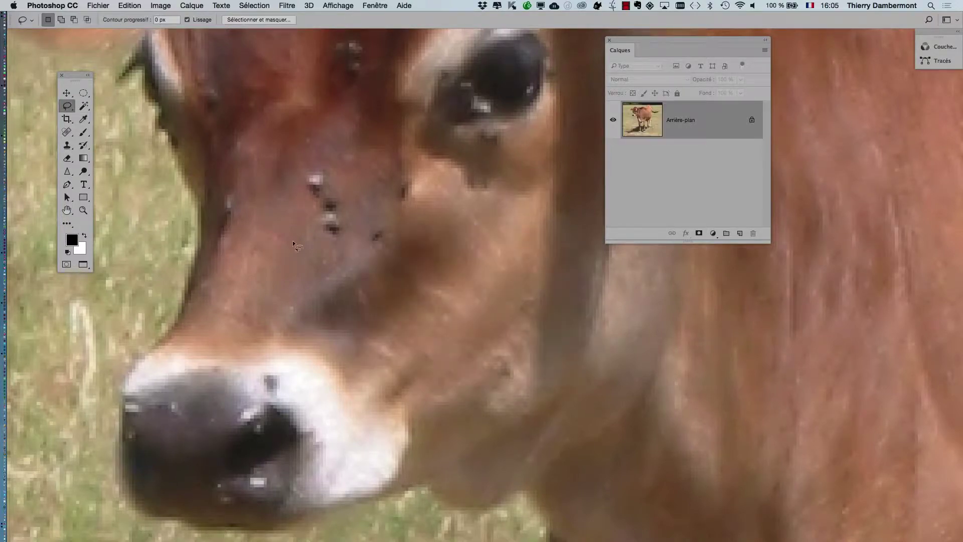
Lasso the cluster of flies in the middle of the cow's nose bridge, remove it with a content-aware fill, and deselect.
mouse_move(313, 165)
left_mouse_down()
mouse_move(330, 247)
mouse_move(352, 217)
mouse_move(313, 161)
left_mouse_up()
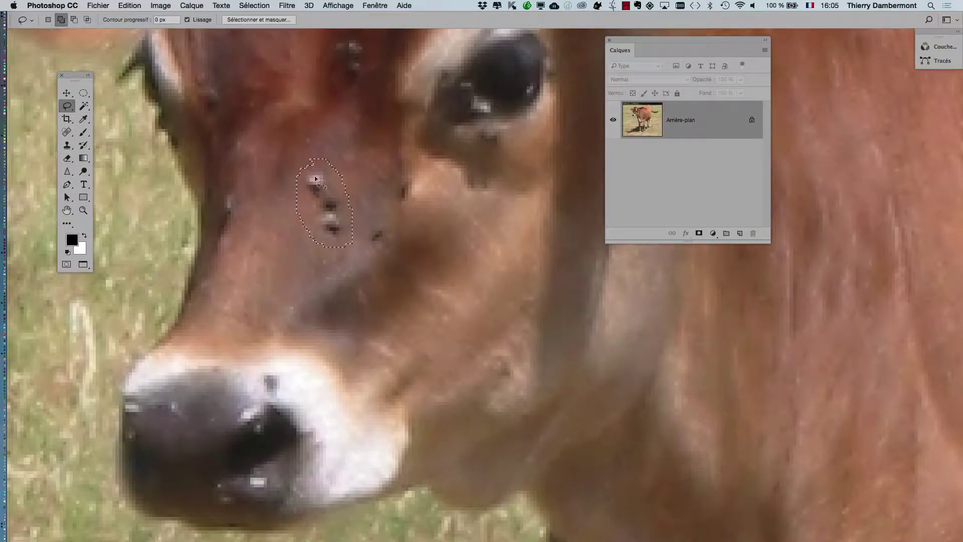
key("shift+BackSpace")
left_click(557, 249)
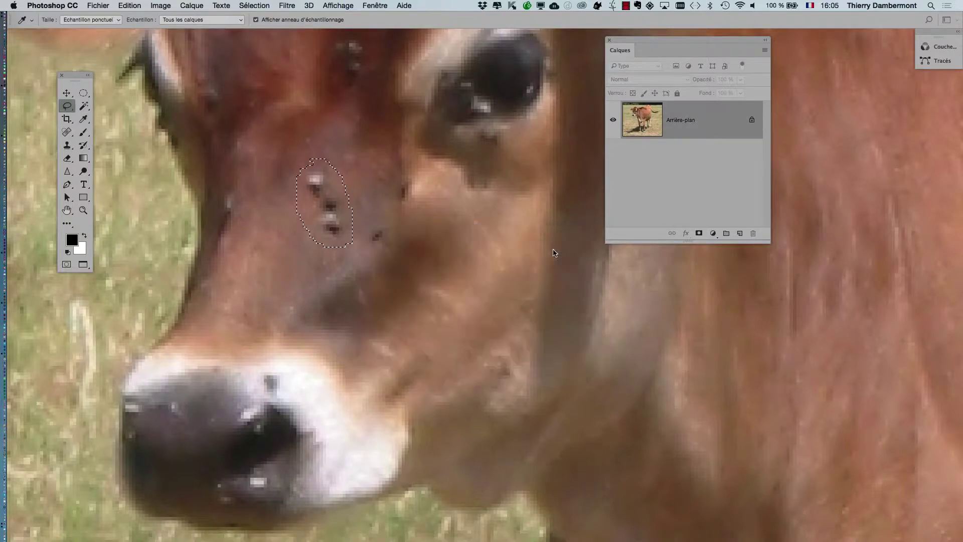
key("ctrl+d")
Lasso the flies on the cow's forehead between the eyes, fill them with Contenu pris en compte, and deselect.
scroll(390, 254, "up", 5)
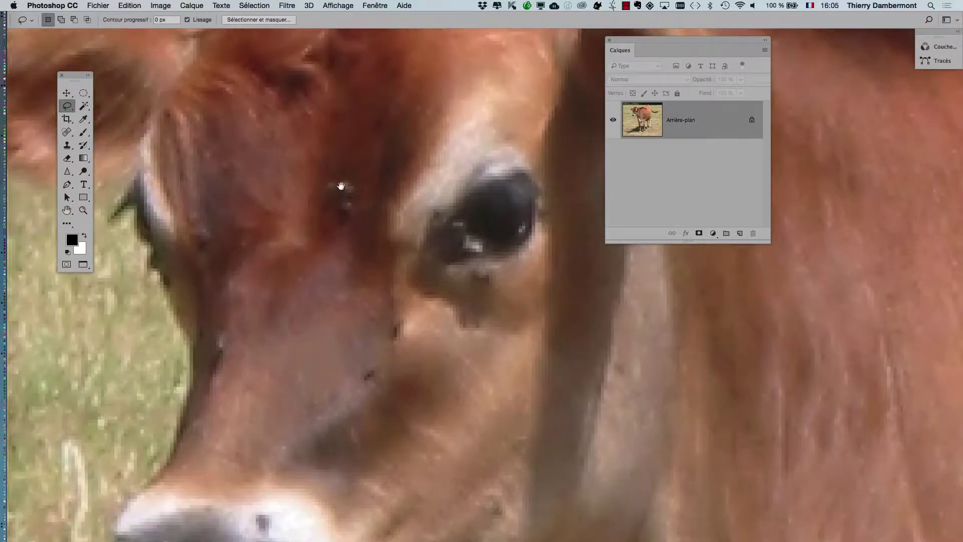
left_click_drag(339, 151, 347, 148)
key("shift+BackSpace")
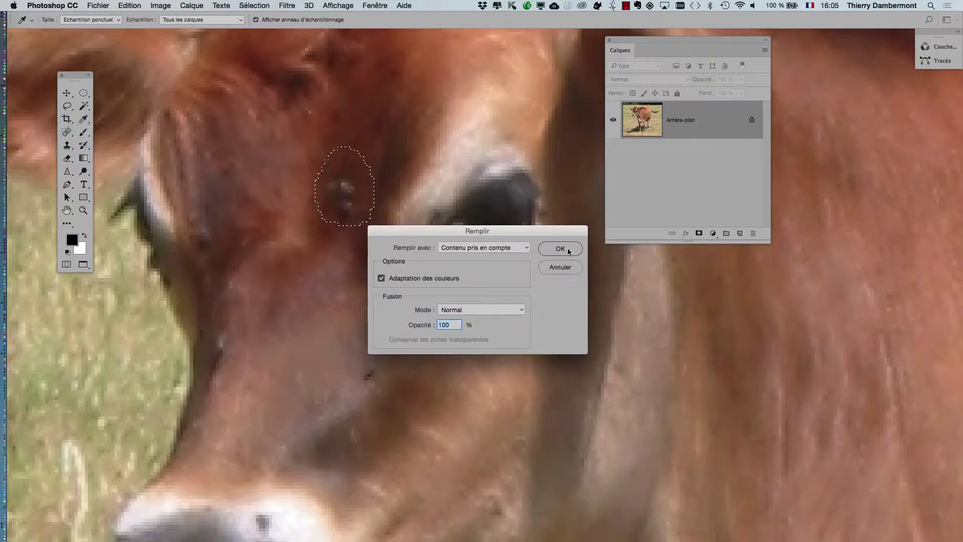
left_click(570, 248)
key("ctrl+d")
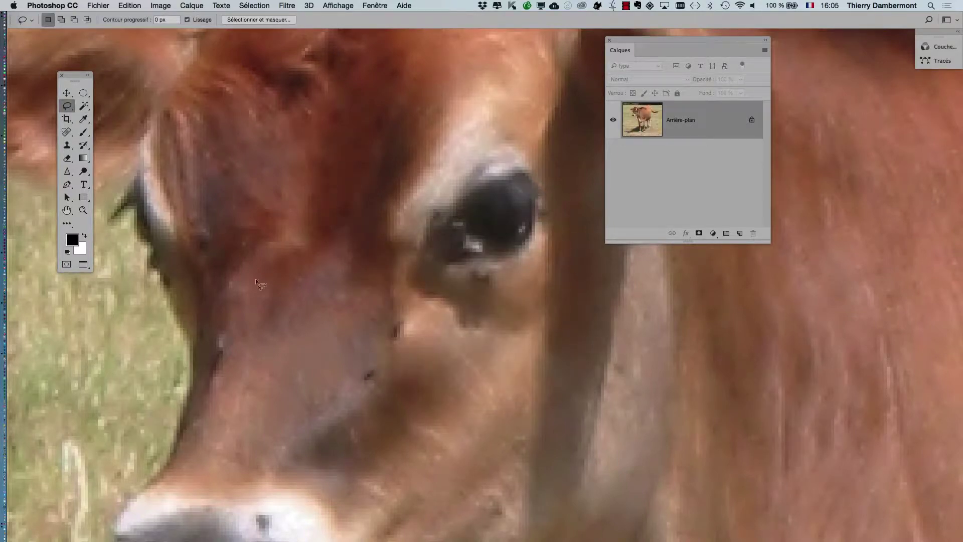
Lasso the fly on the outer left edge of the cow's nose bridge and remove it with a content-aware fill.
scroll(370, 369, "down", 5)
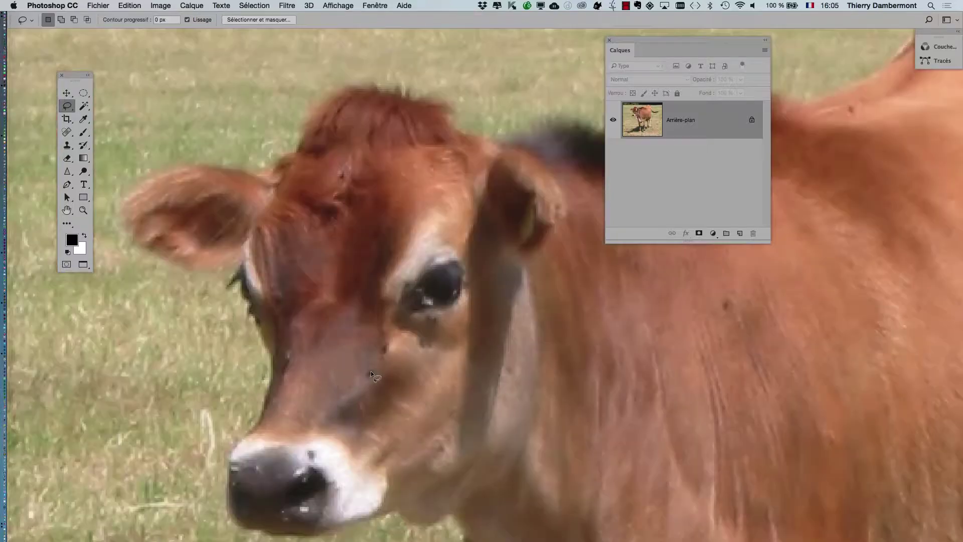
scroll(372, 381, "up", 5)
scroll(372, 380, "up", 4)
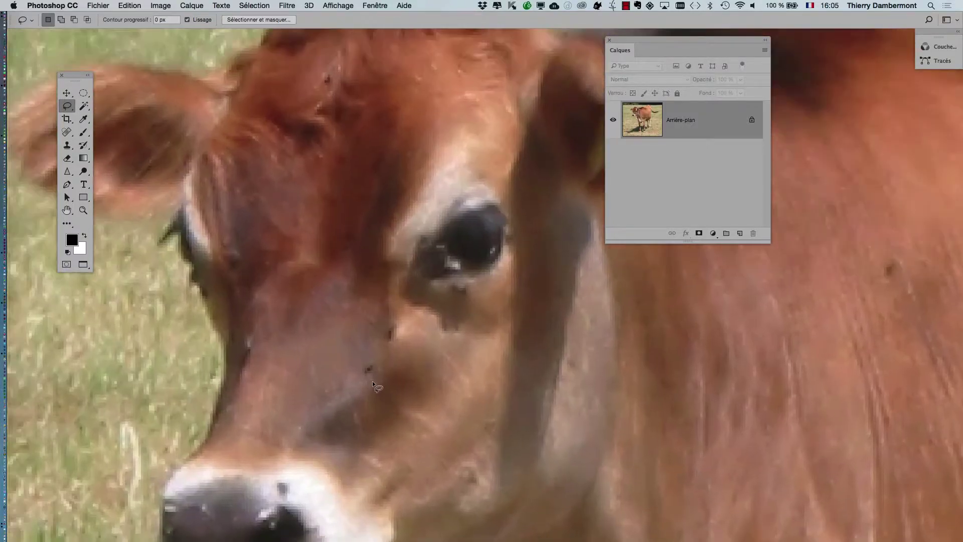
scroll(372, 380, "down", 5)
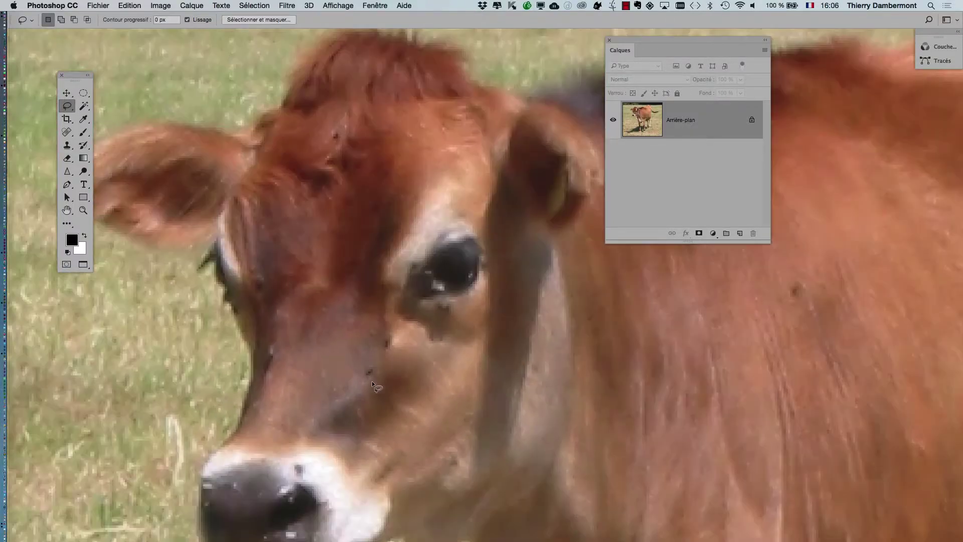
scroll(370, 383, "down", 6)
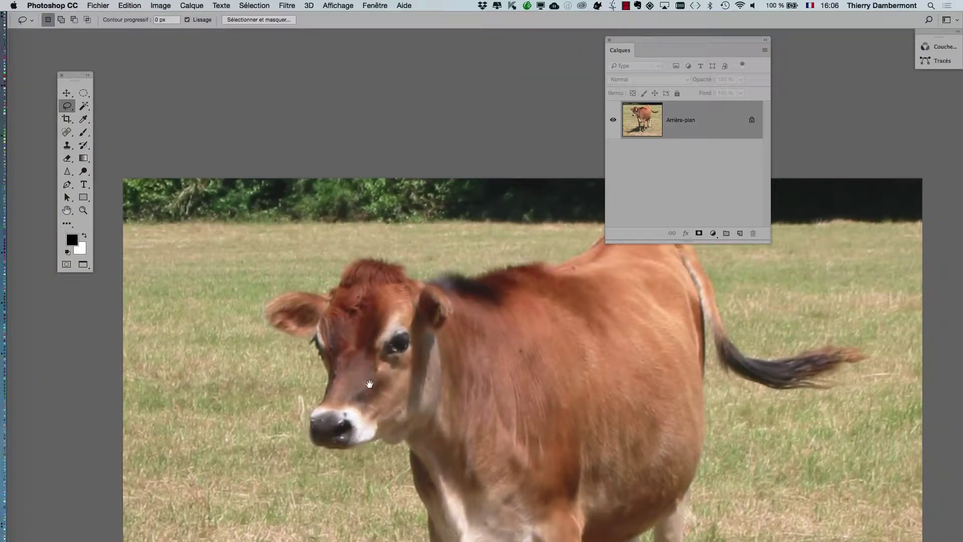
left_click_drag(369, 384, 306, 227)
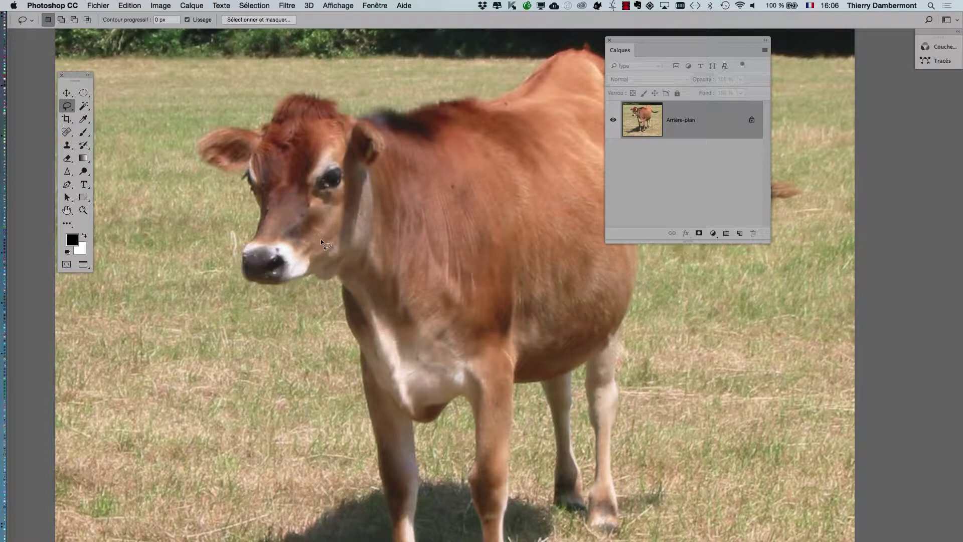
scroll(420, 195, "up", 5)
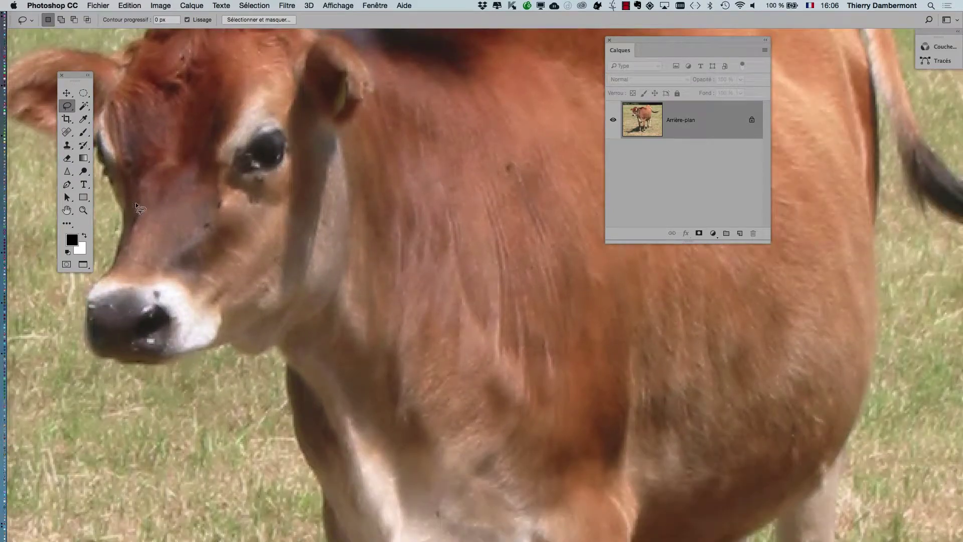
mouse_move(136, 205)
left_mouse_down()
mouse_move(150, 215)
mouse_move(135, 208)
left_mouse_up()
scroll(136, 209, "up", 2)
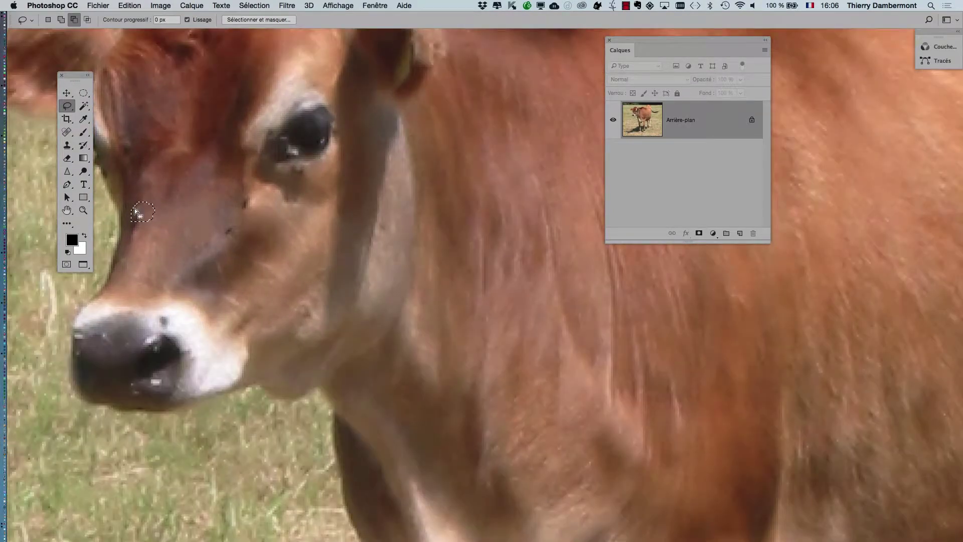
key("BackSpace")
left_click(554, 253)
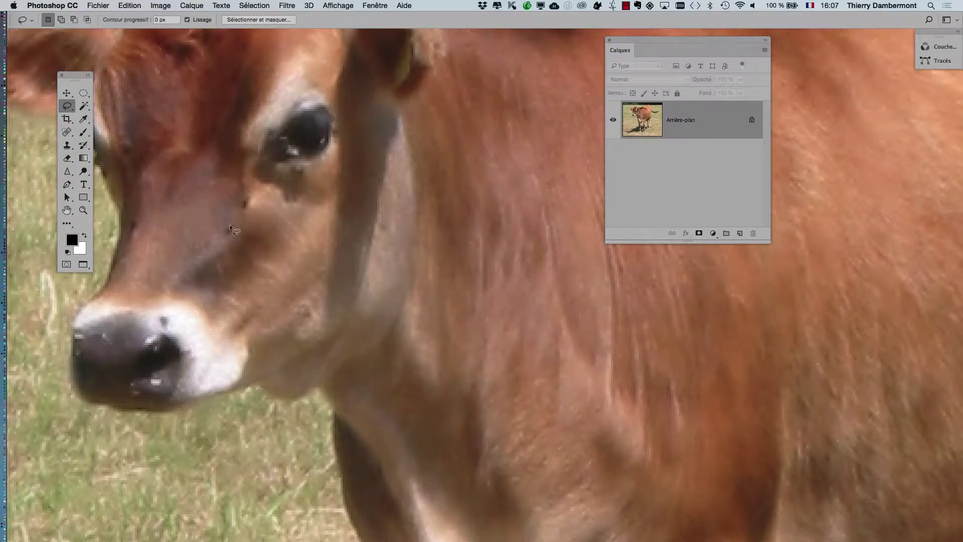
Lasso the dark fly on the cow's shoulder, fill it with Contenu pris en compte, and deselect.
scroll(506, 228, "right", 5)
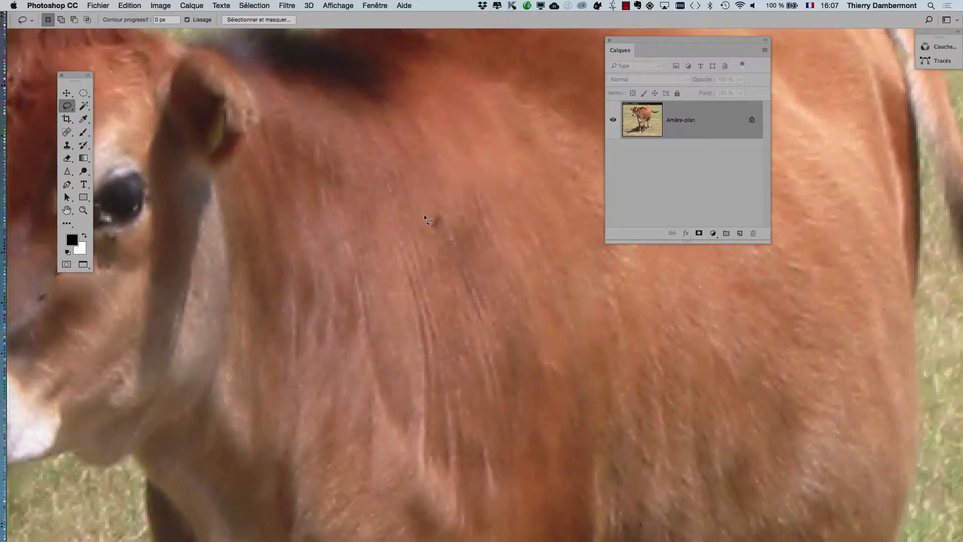
mouse_move(423, 215)
left_mouse_down()
mouse_move(450, 214)
mouse_move(426, 210)
left_mouse_up()
key("BackSpace")
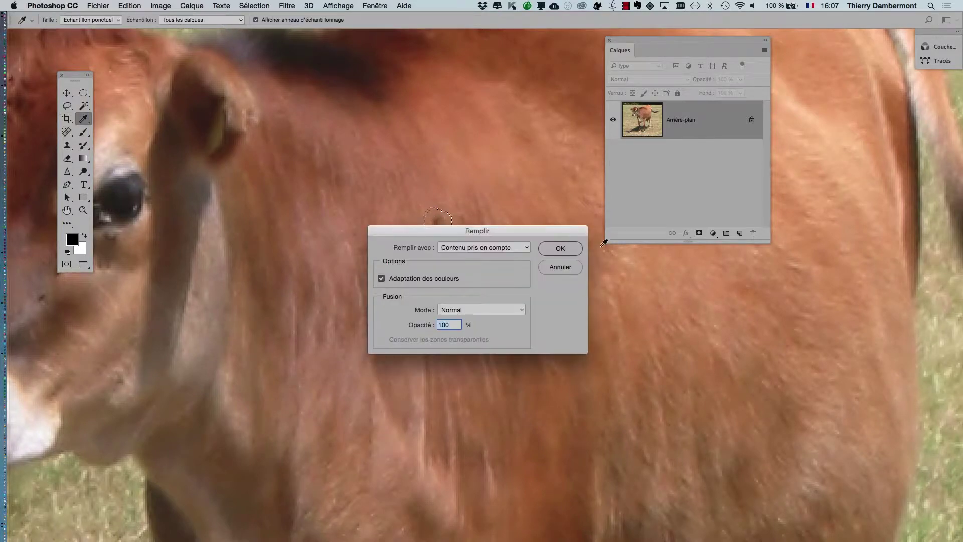
left_click(559, 255)
key("super+d")
Save the retouched photo as Jersey_cow in the vache-sonore folder, choosing a file format other than JPEG.
scroll(509, 253, "down", 5)
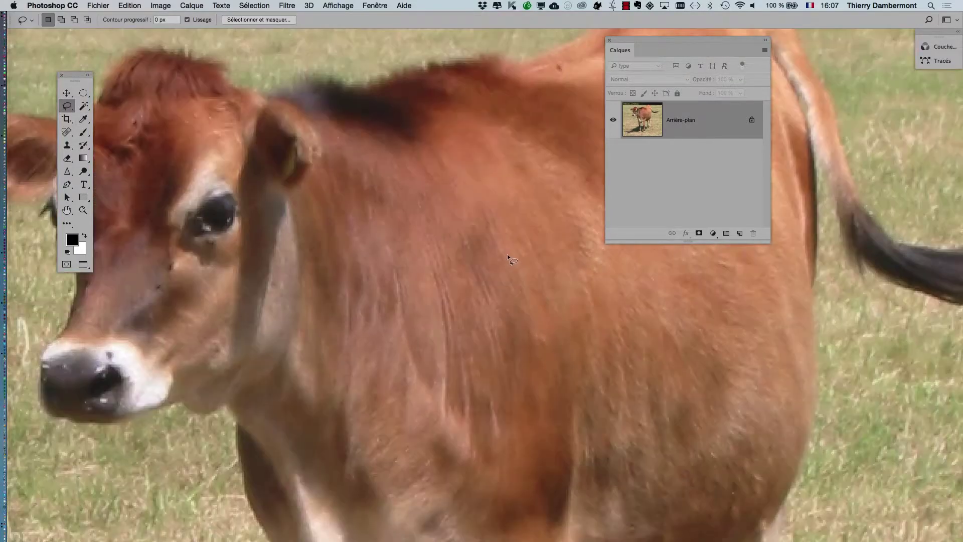
scroll(506, 255, "down", 5)
left_click_drag(490, 275, 430, 224)
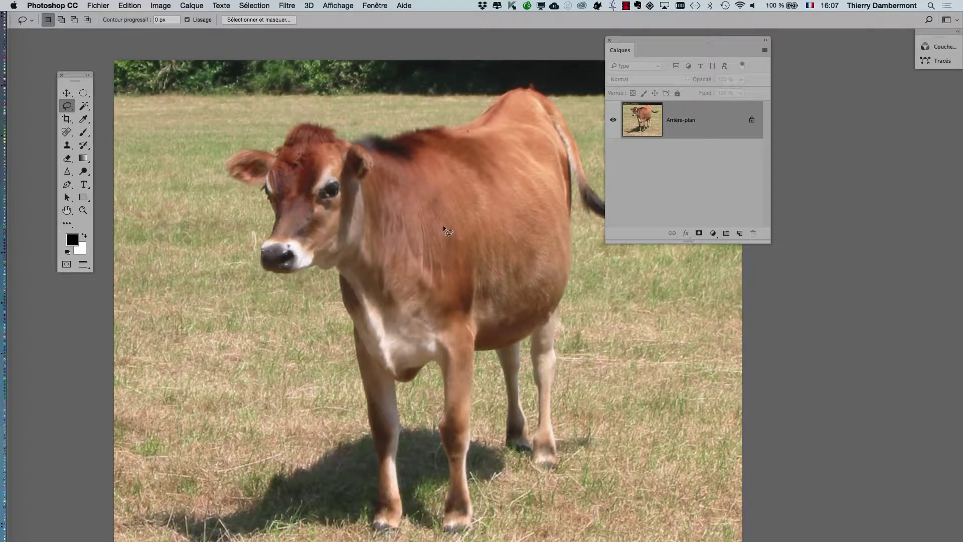
left_click(98, 5)
left_click(115, 109)
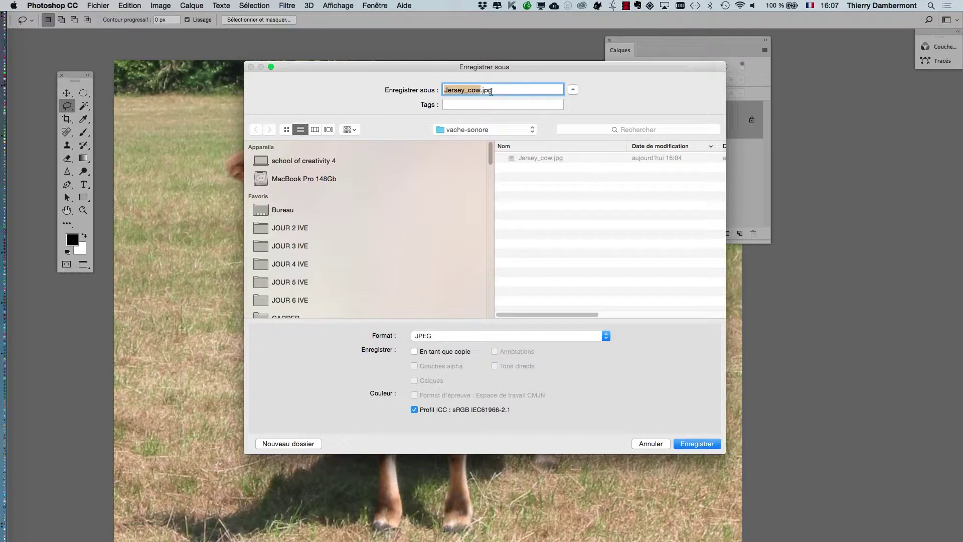
left_click(468, 335)
left_click(466, 271)
left_click(697, 445)
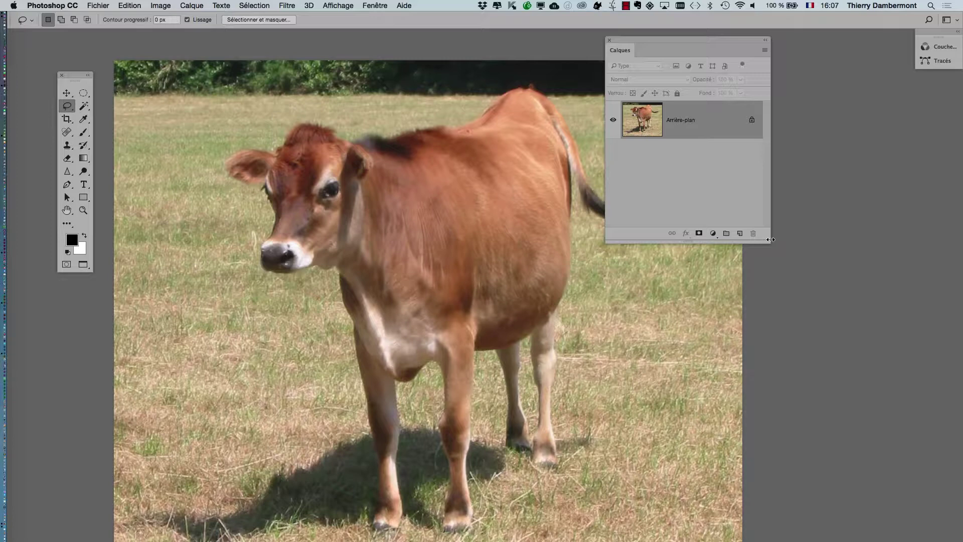
Enlarge the Calques panel and move it clear of the cow's body.
left_click_drag(766, 237, 812, 281)
left_click_drag(674, 38, 713, 125)
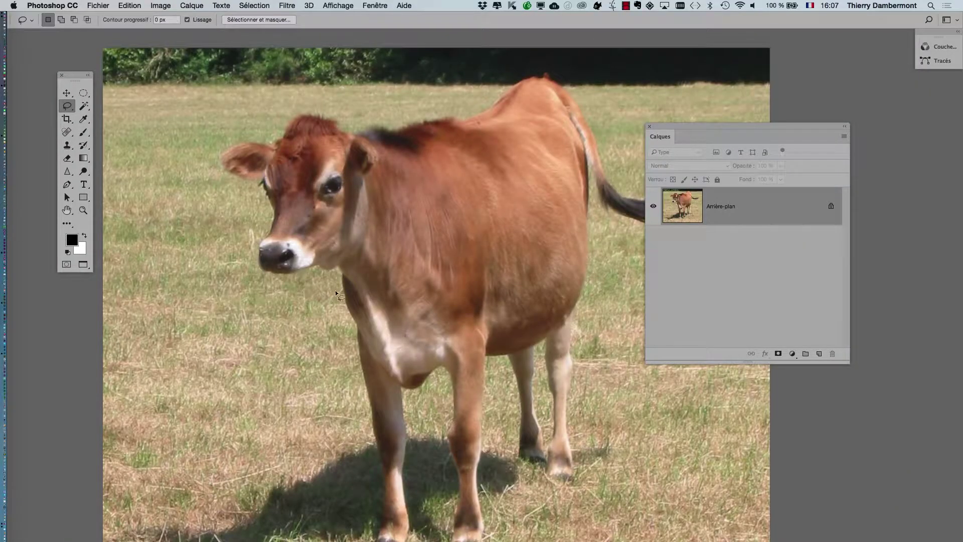
Switch to Firefox and bring forward the window showing the original Jersey cow JPEG.
key("super+Tab")
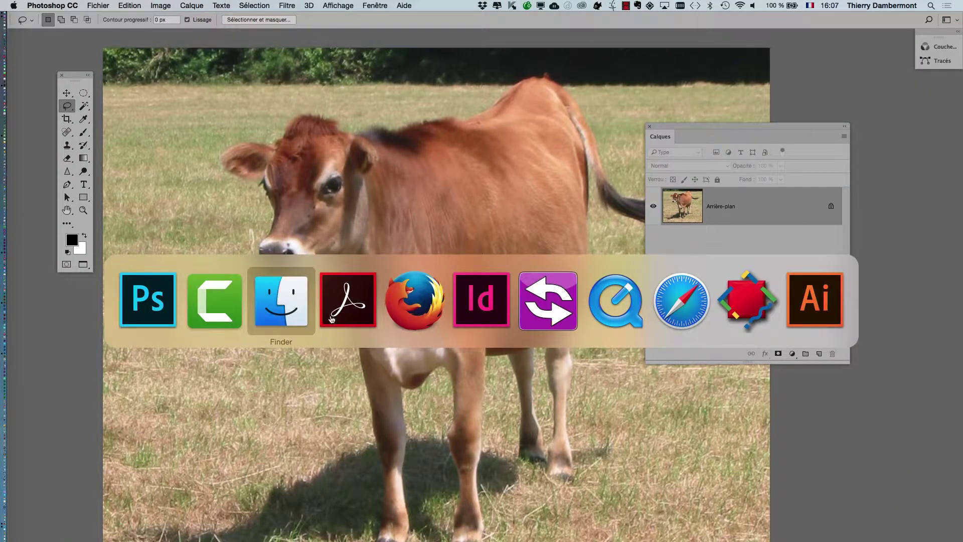
left_click(417, 300)
left_click(304, 5)
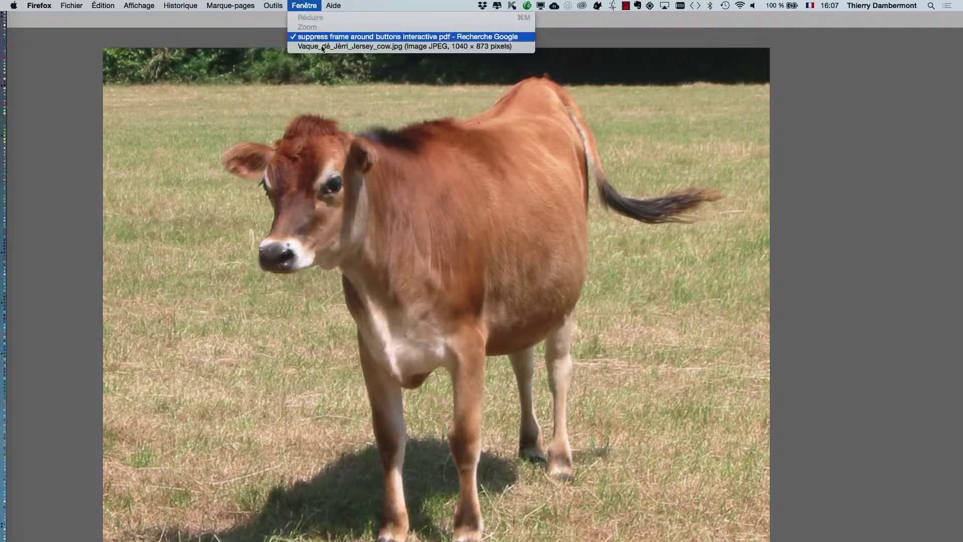
left_click(323, 46)
key("super+grave")
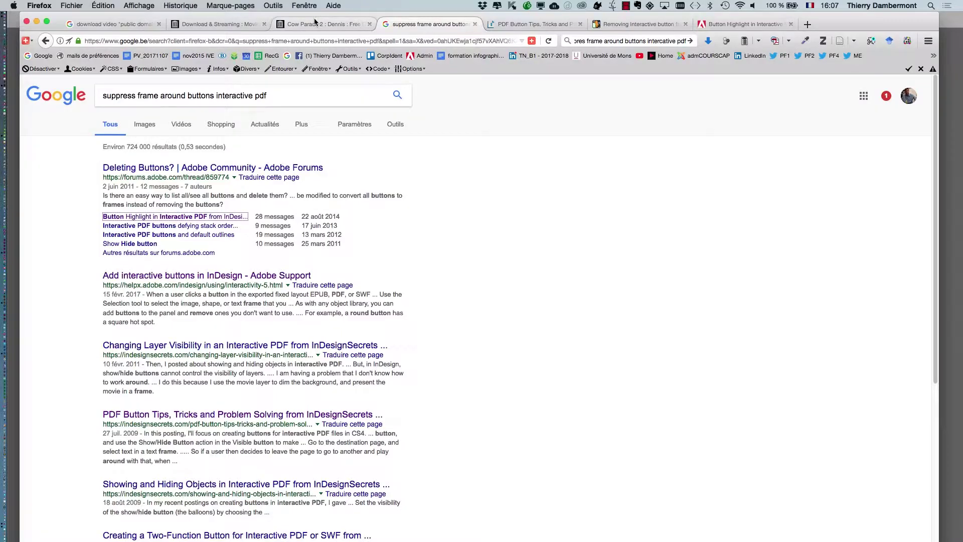
left_click(304, 5)
left_click(324, 46)
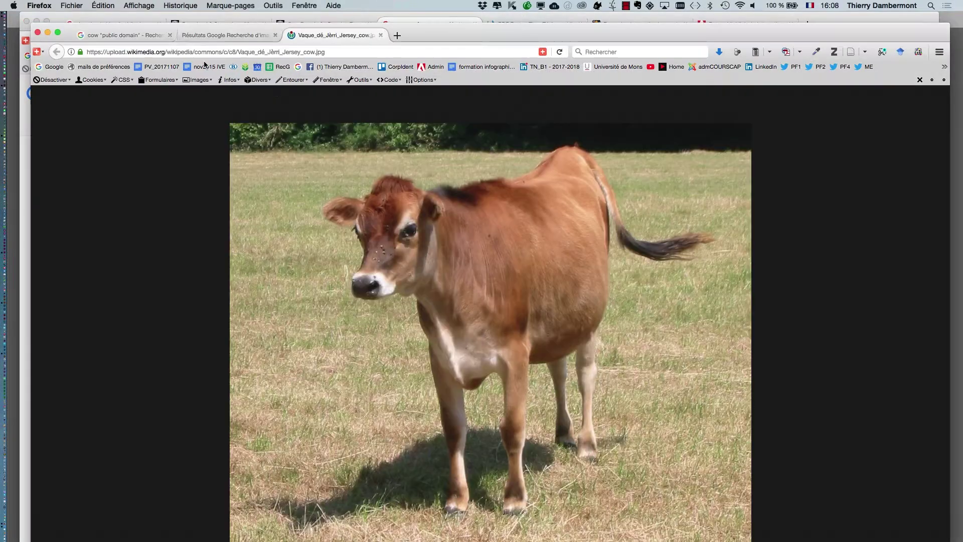
Review the Google Images results for cow "public domain" back up to the search query.
left_click(123, 35)
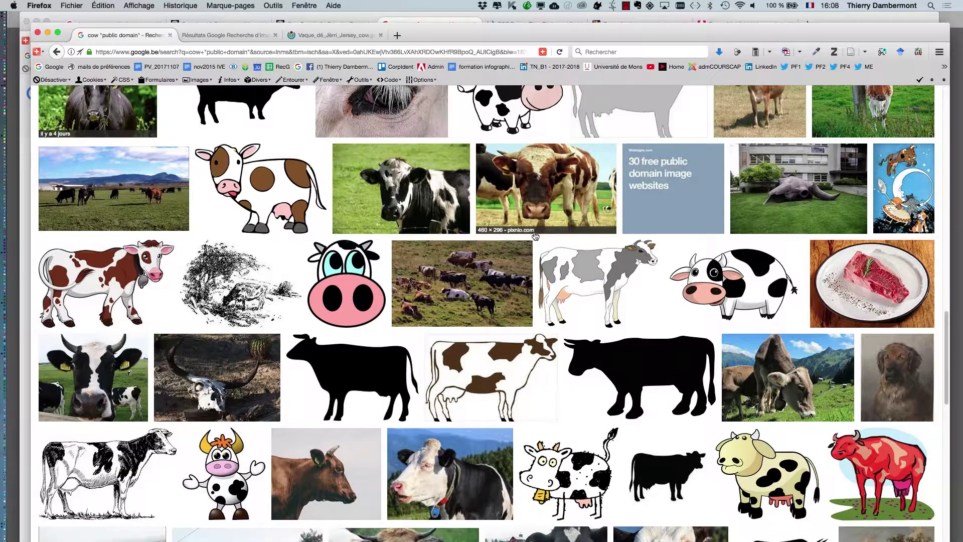
scroll(502, 266, "up", 5)
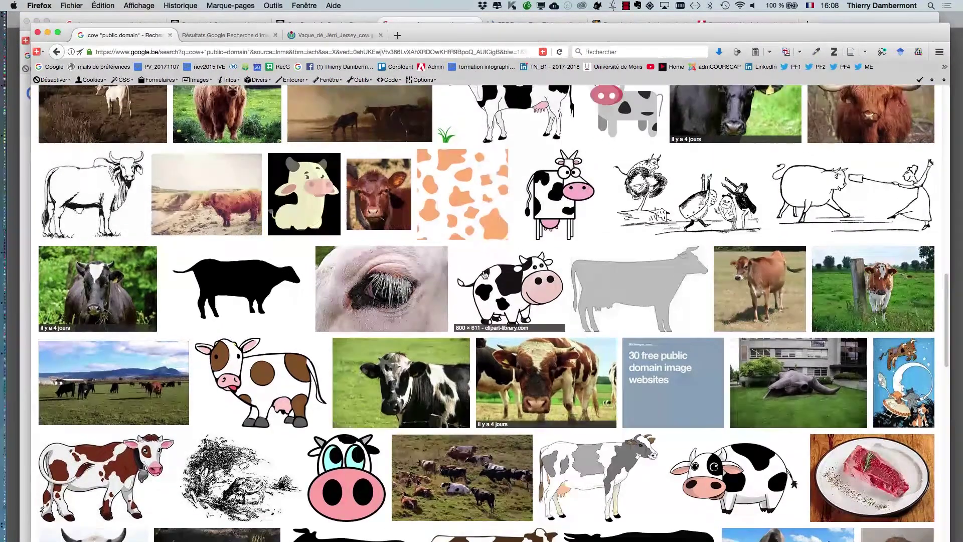
scroll(489, 273, "up", 12)
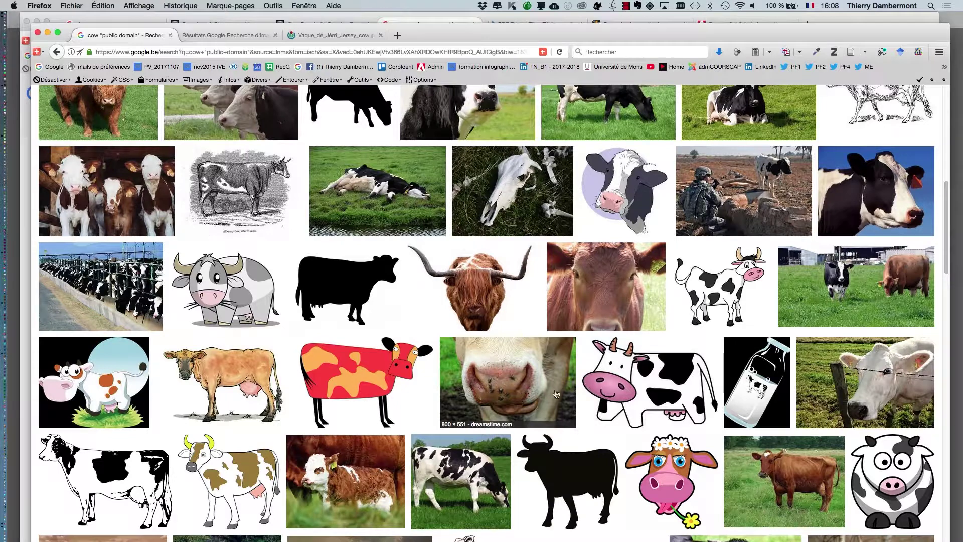
scroll(645, 286, "up", 1)
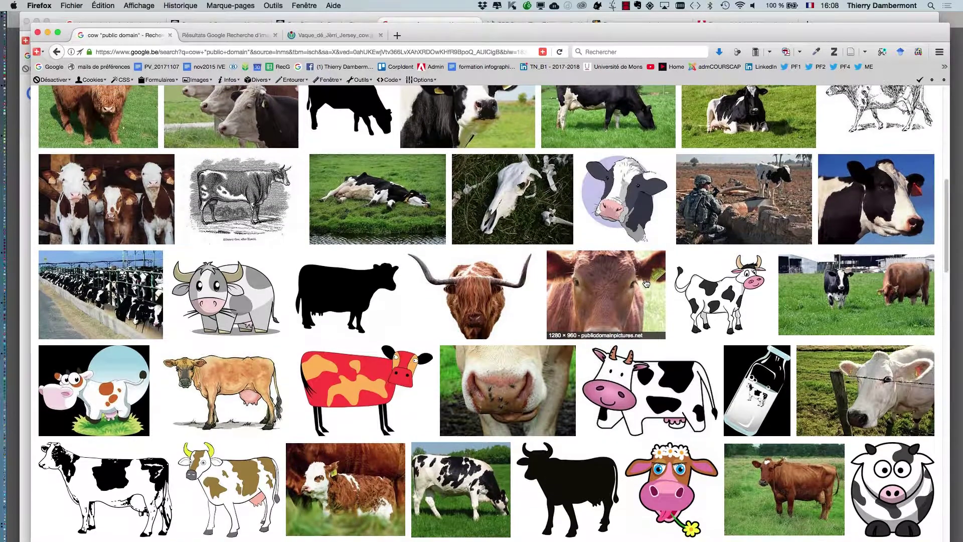
scroll(645, 283, "up", 6)
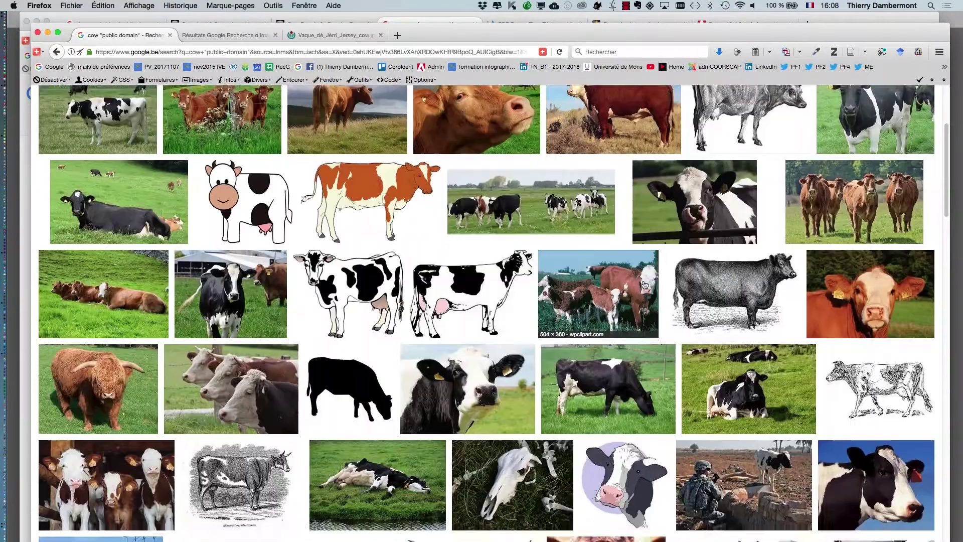
scroll(646, 291, "up", 3)
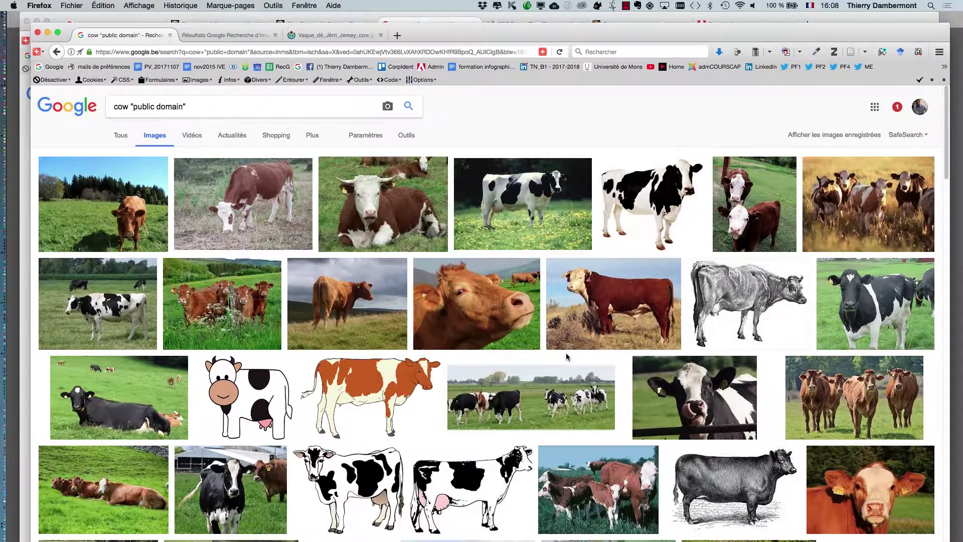
Switch back to Photoshop and add a new empty layer above the Arrière-plan layer.
key("super+Tab")
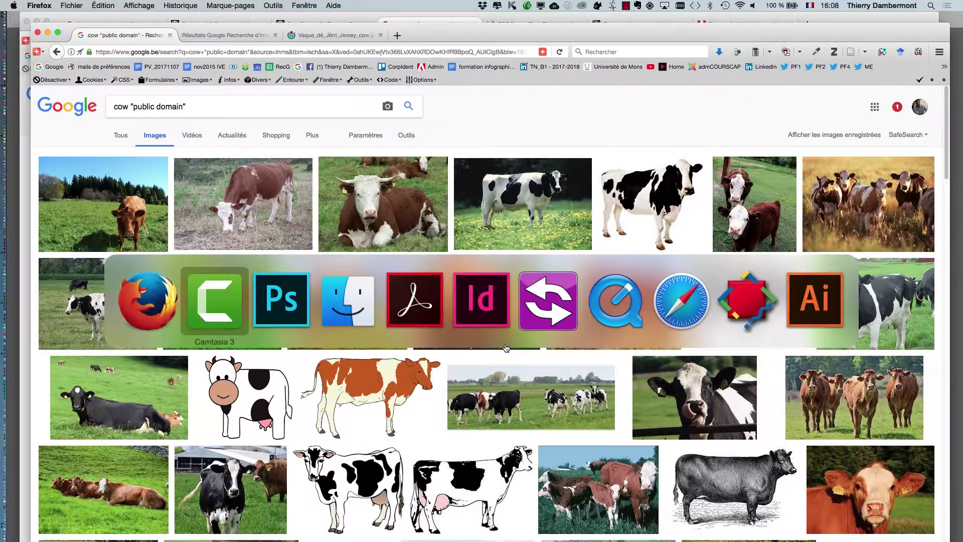
left_click(48, 32)
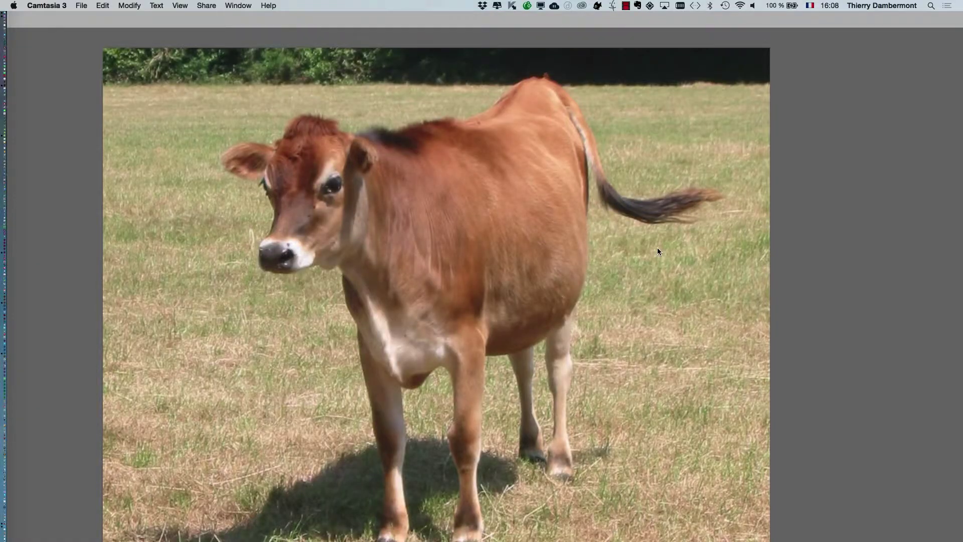
left_click(659, 251)
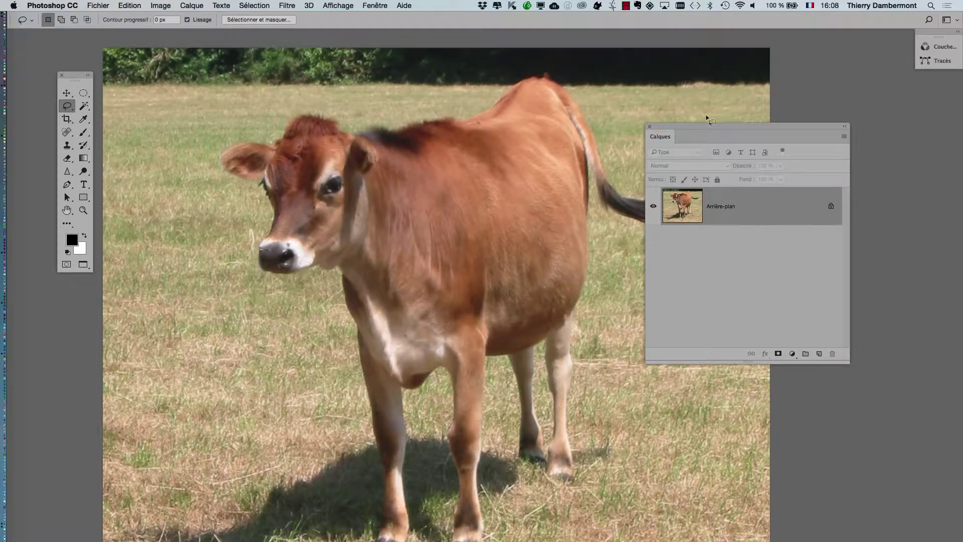
left_click_drag(705, 125, 537, 108)
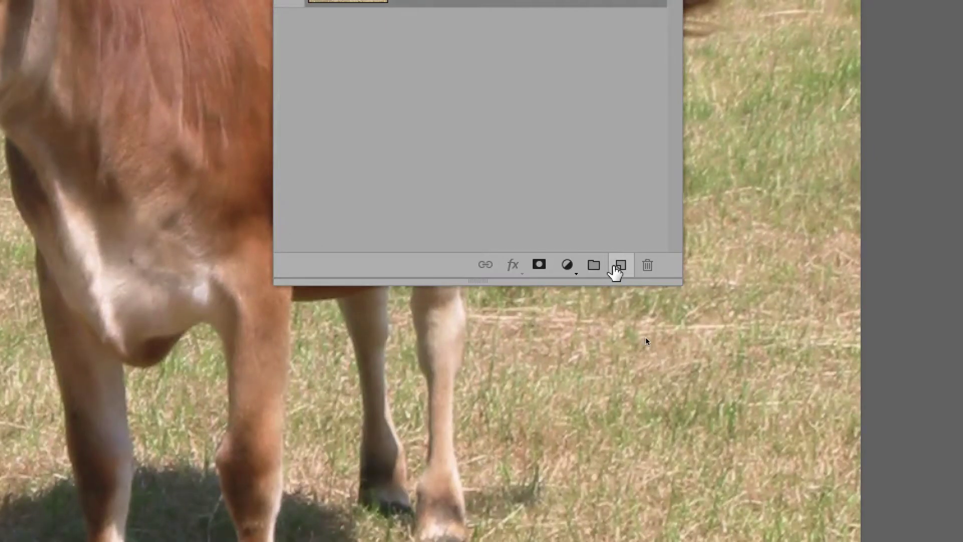
left_click(723, 332)
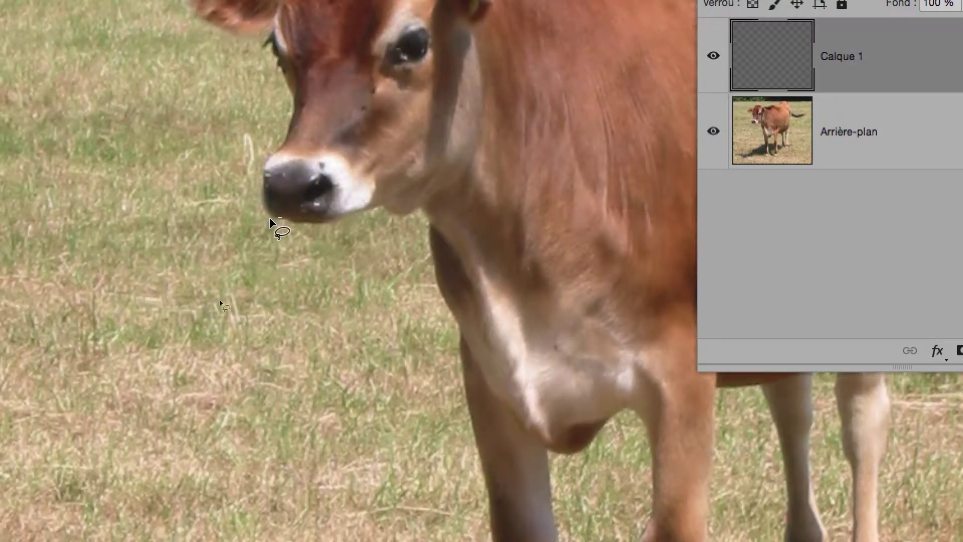
Lasso a long curved tongue shape hanging from the cow's muzzle and fill it with purple on Calque 1.
mouse_move(270, 221)
left_mouse_down()
mouse_move(172, 305)
mouse_move(220, 303)
mouse_move(271, 271)
left_mouse_up()
left_click_drag(274, 234, 294, 186)
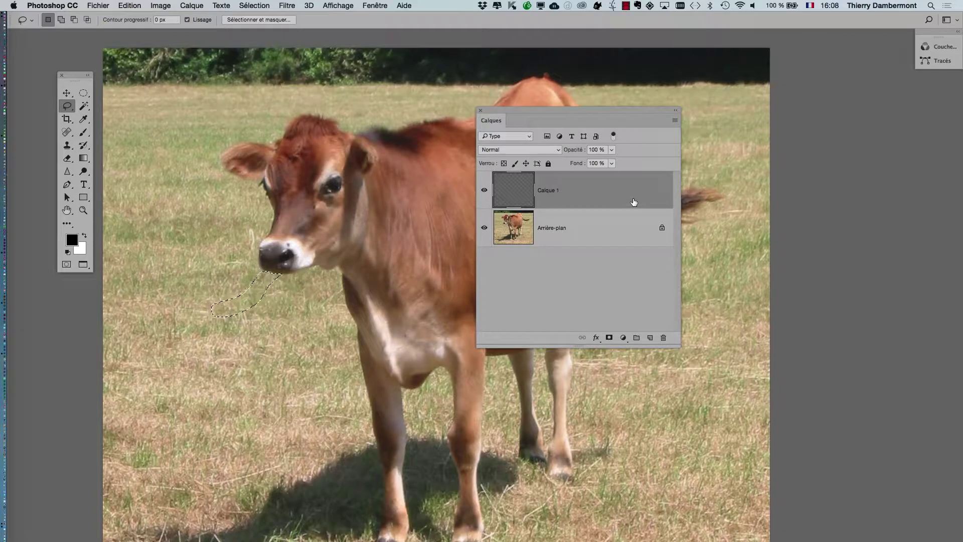
key("shift+BackSpace")
left_click(460, 248)
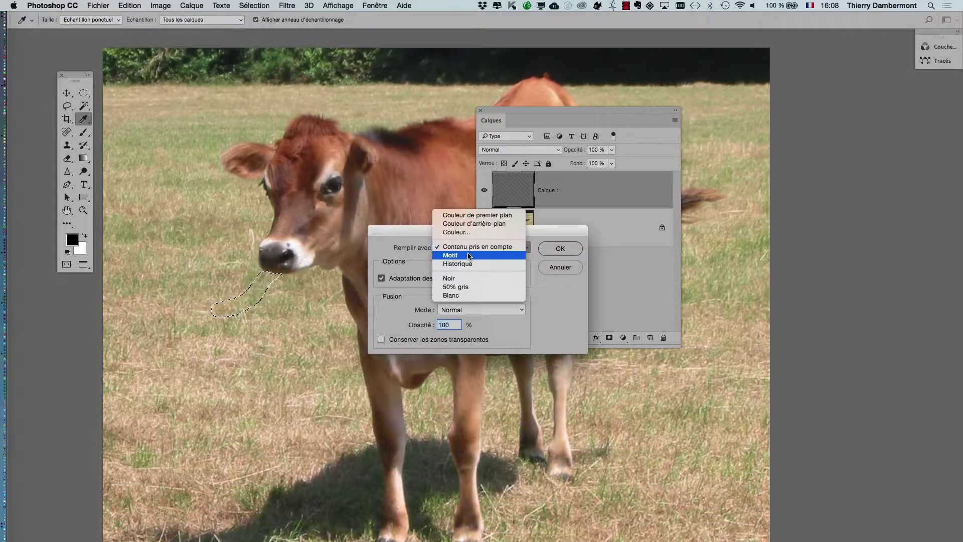
left_click(457, 240)
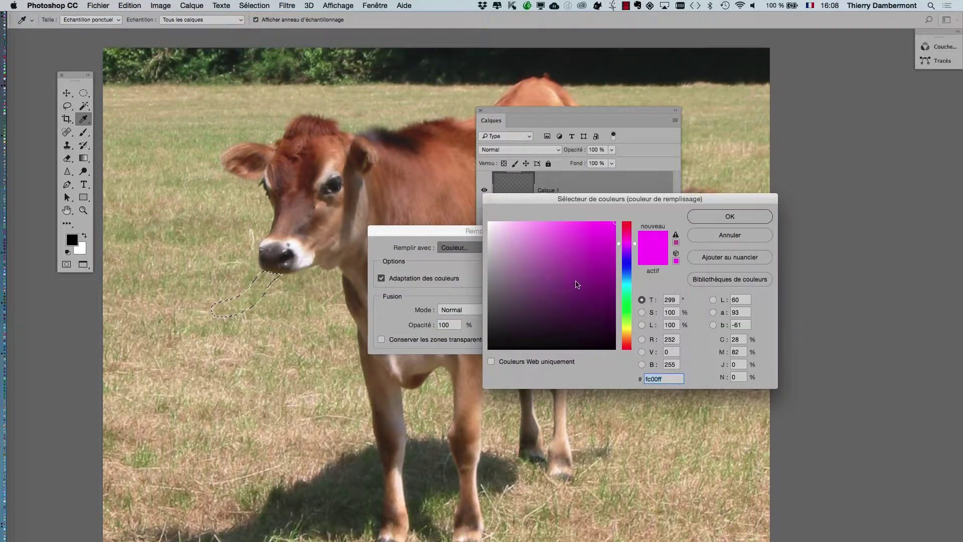
left_click(554, 238)
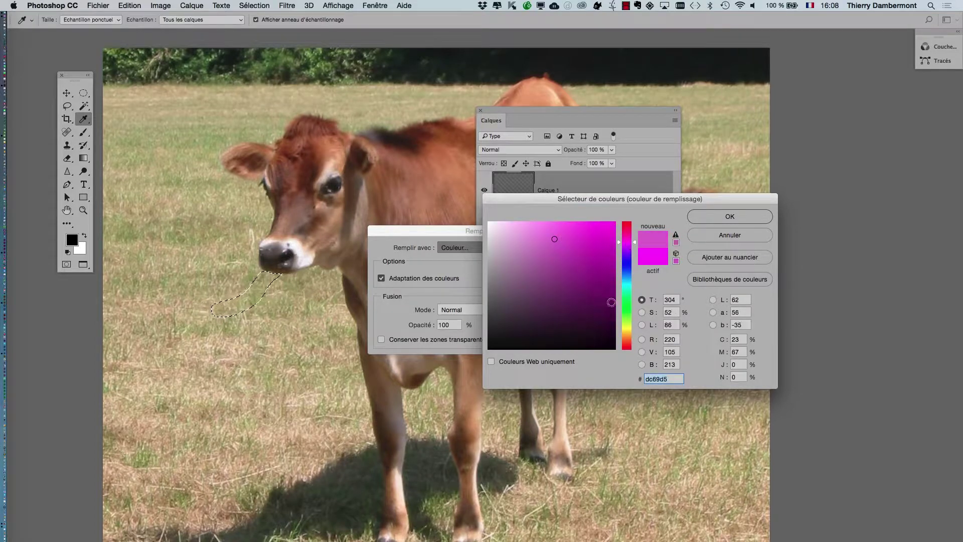
left_click(625, 332)
left_click_drag(627, 332, 627, 248)
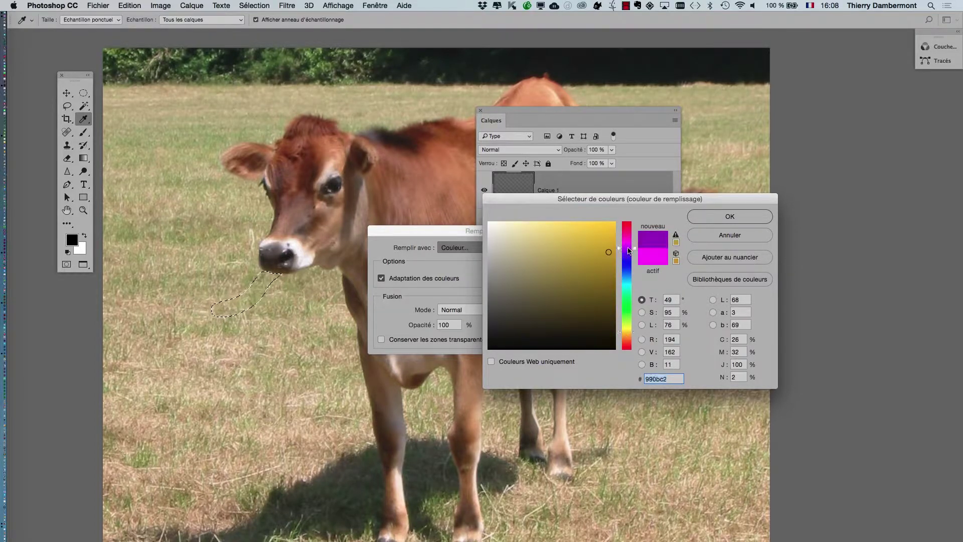
left_click(543, 239)
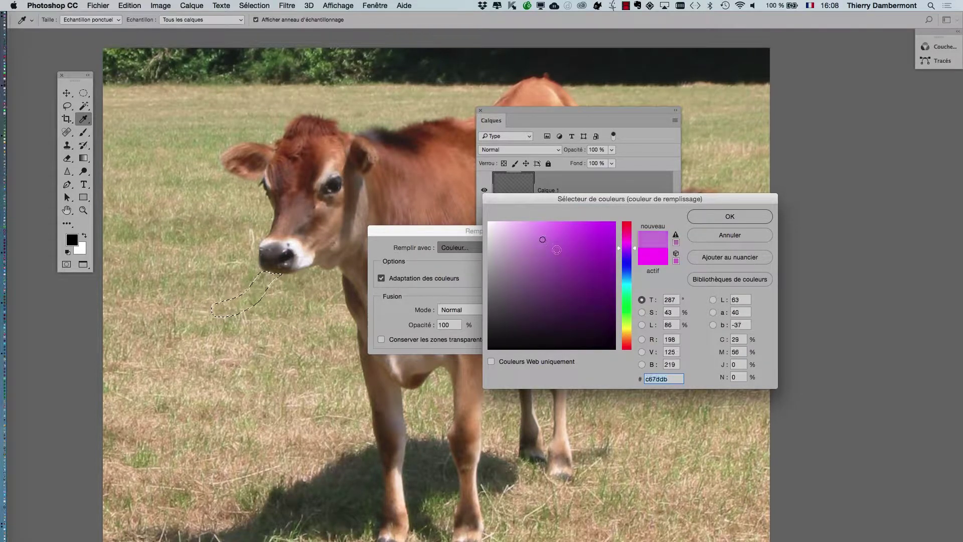
left_click(723, 216)
left_click(560, 249)
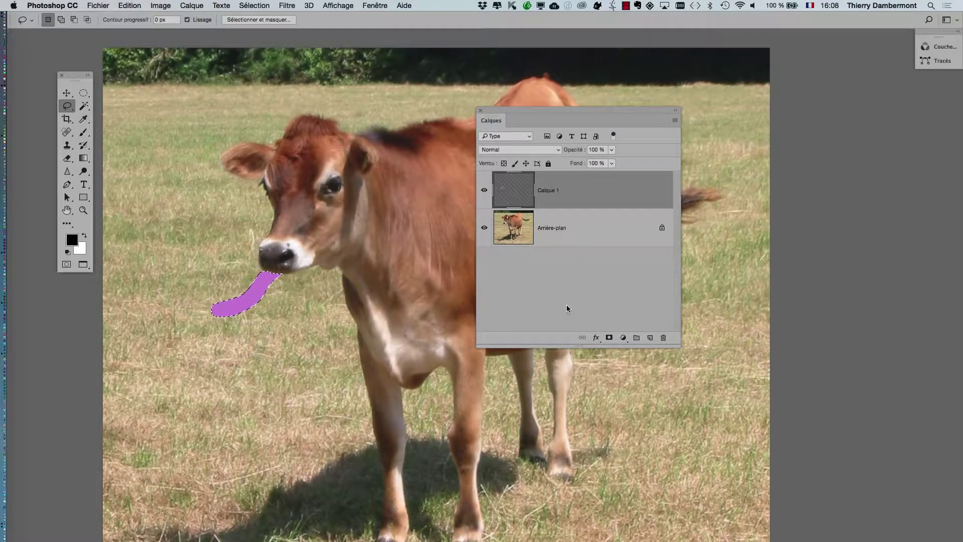
Deselect the tongue and give Calque 1 a Biseautage & estampage style with depth 105%, size 7 px, angle 142° and elevation 32°.
key("l")
scroll(181, 284, "up", 3)
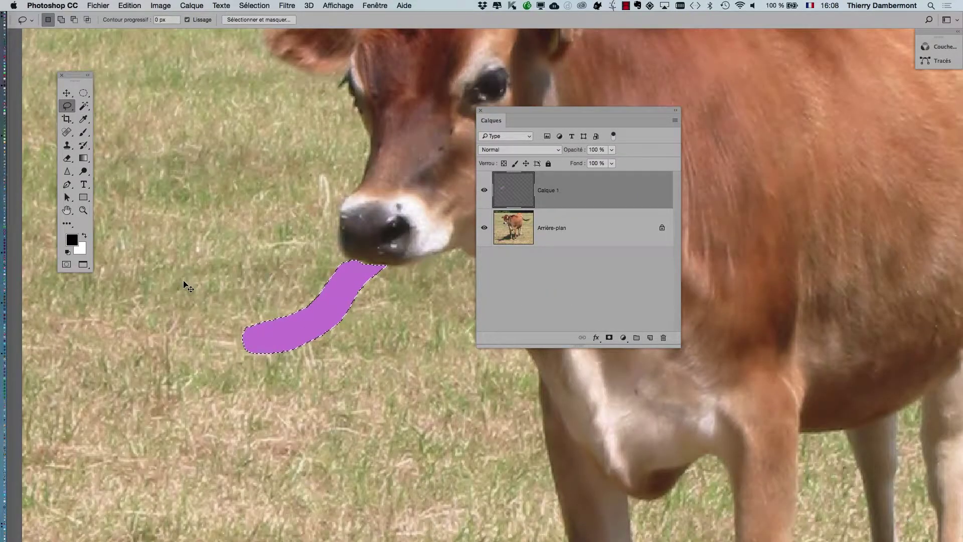
key("super+d")
left_click(192, 5)
mouse_move(230, 107)
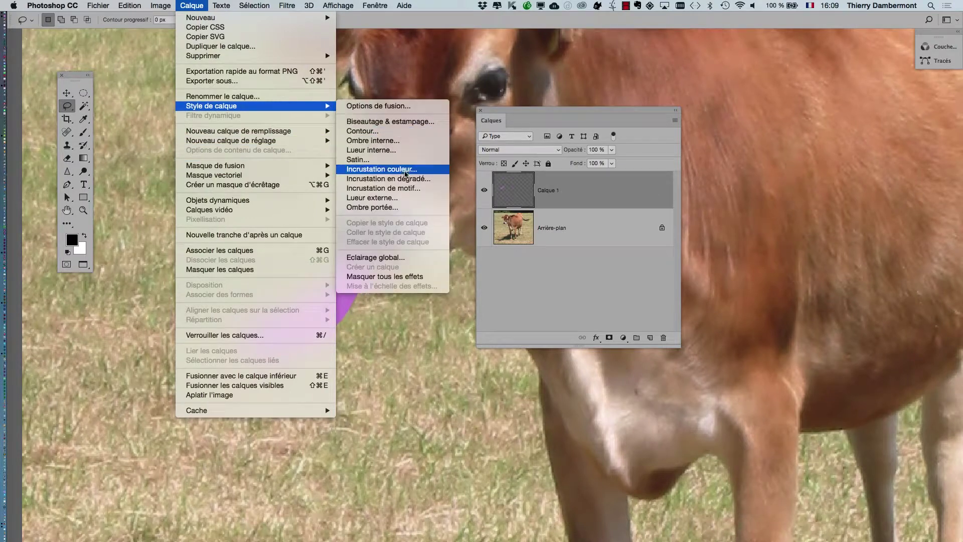
left_click(386, 121)
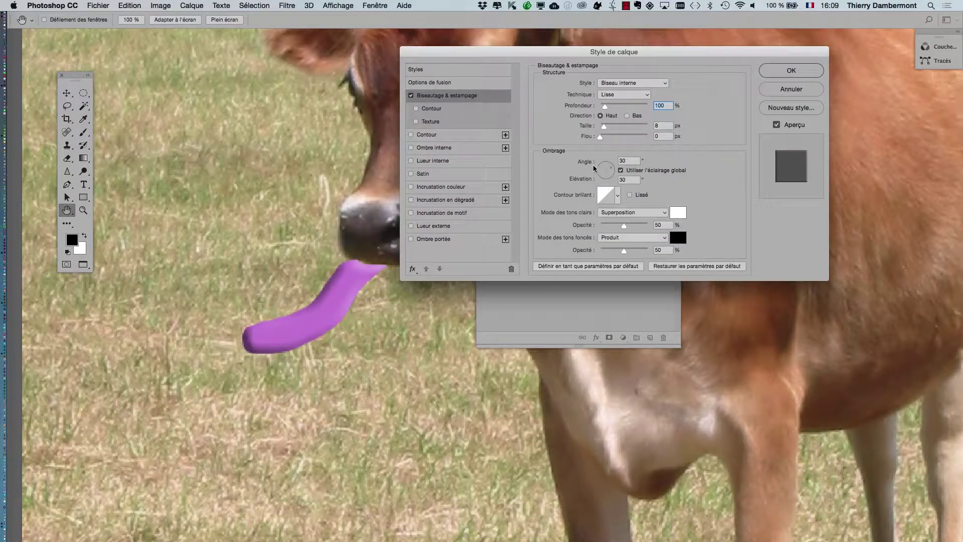
left_click_drag(594, 168, 612, 175)
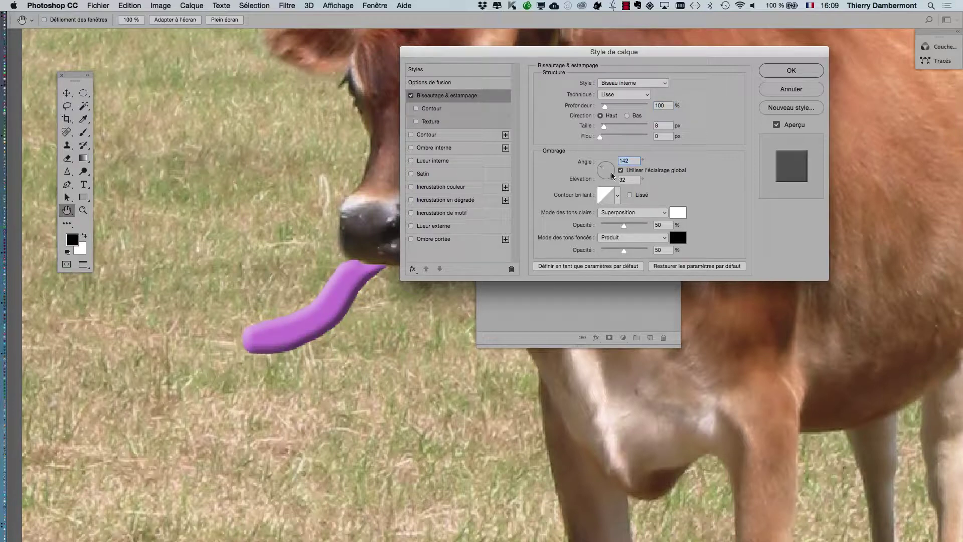
left_click_drag(605, 106, 604, 129)
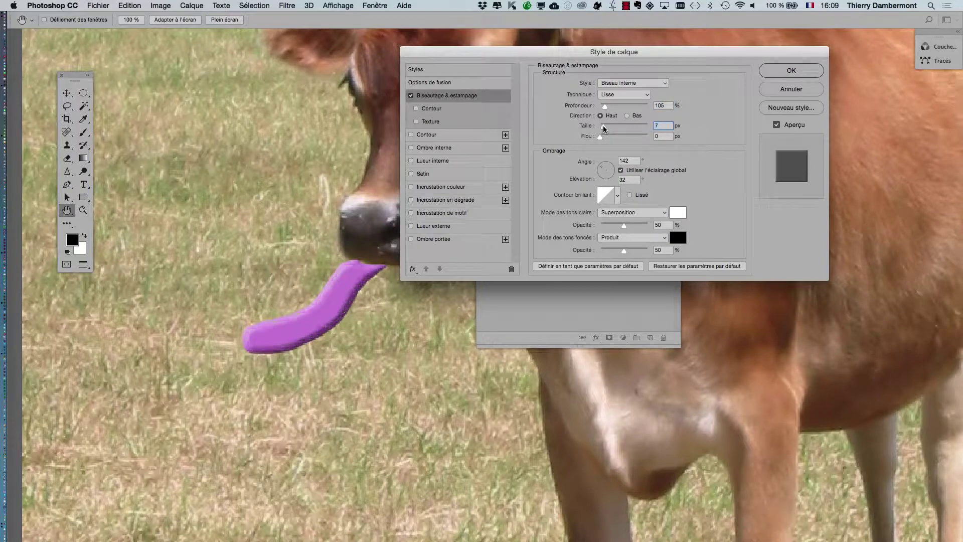
key("alt")
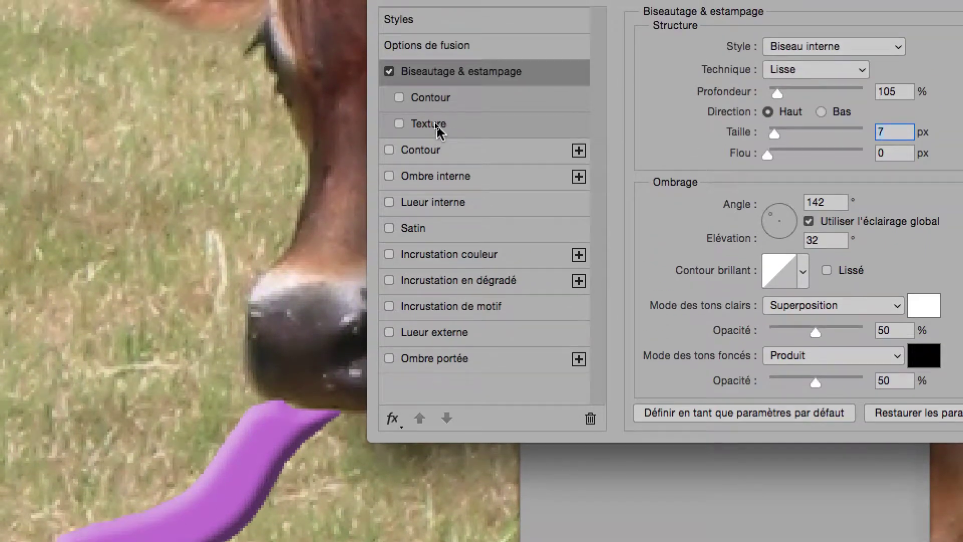
Add a Texture to the tongue's bevel using the fine black-and-white speckled pattern.
left_click(446, 44)
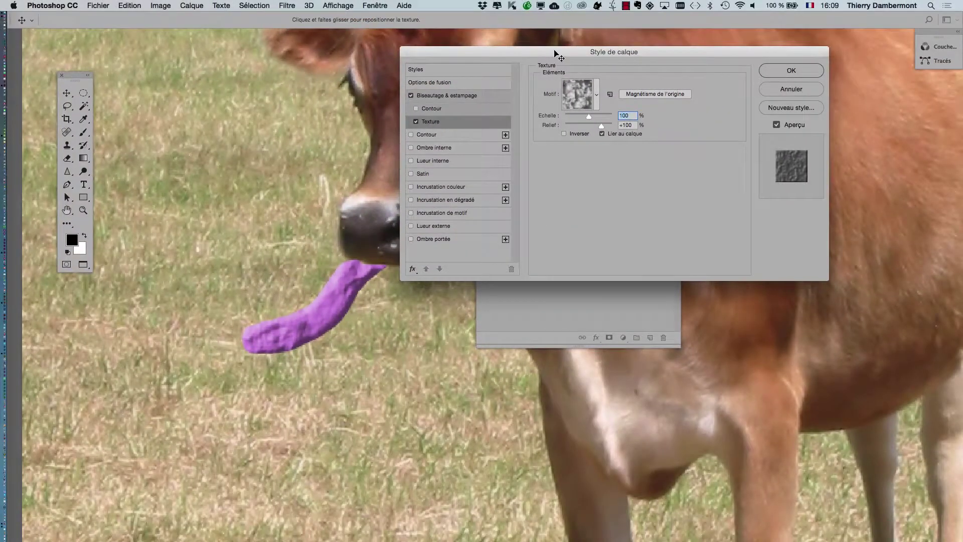
left_click_drag(554, 51, 537, 95)
left_click(580, 130)
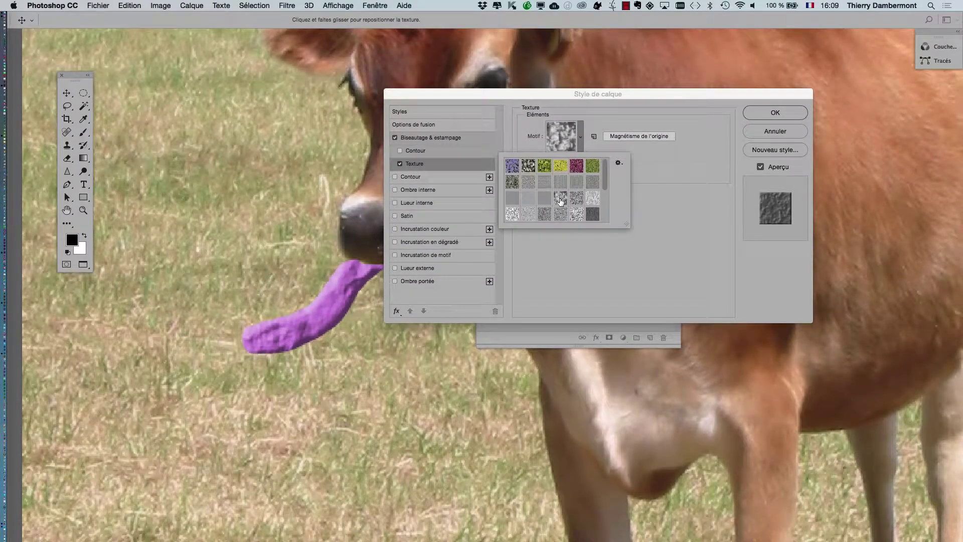
left_click(578, 201)
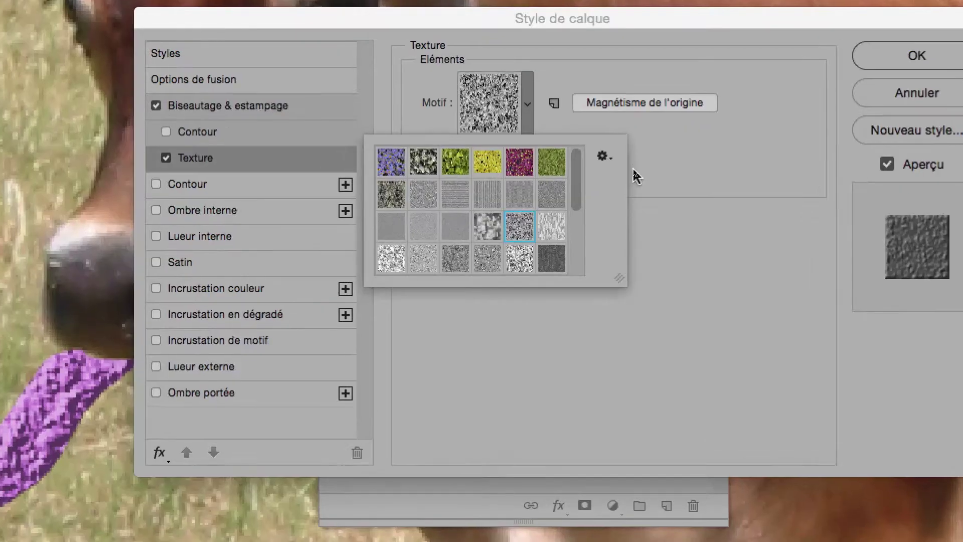
left_click(633, 173)
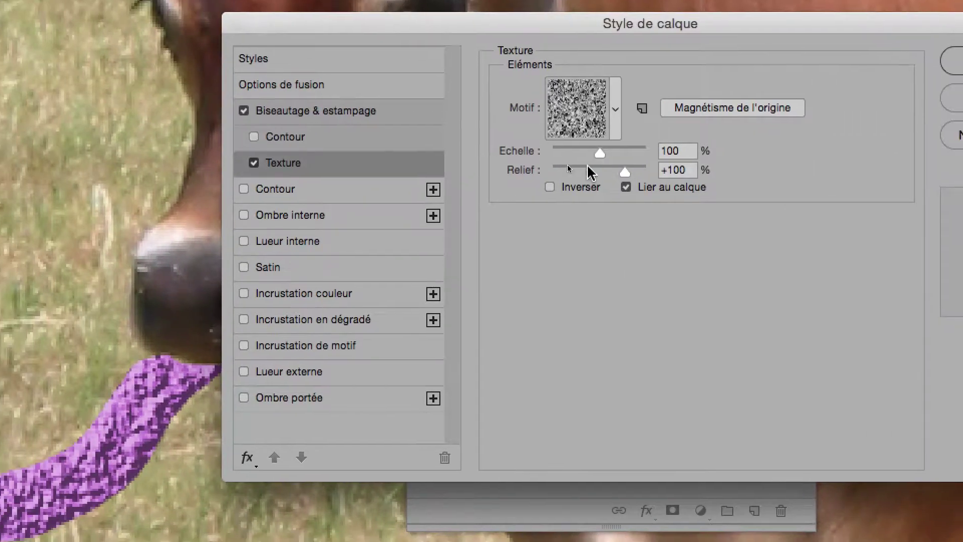
Set the texture's relief to -18%, invert it, and apply the layer style to the tongue.
left_click(598, 172)
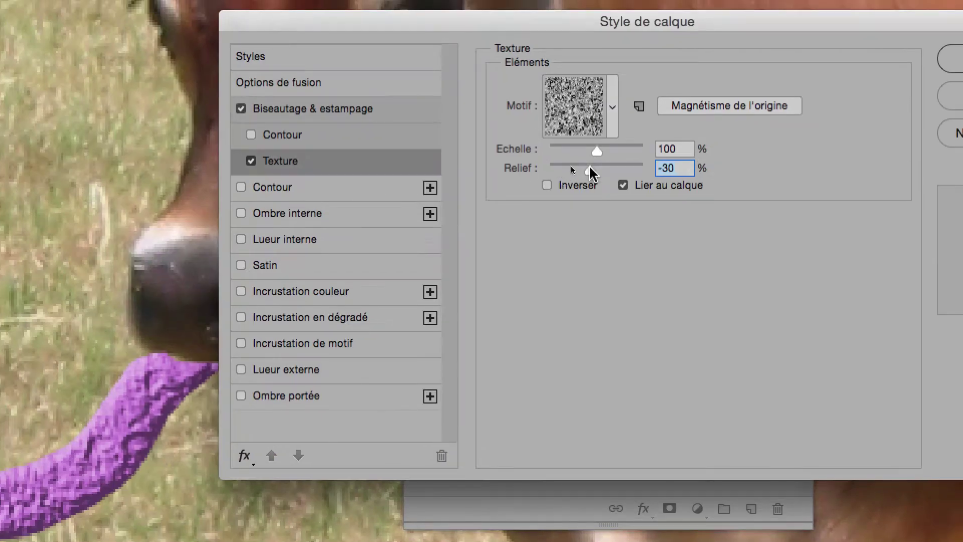
left_click_drag(593, 173, 593, 174)
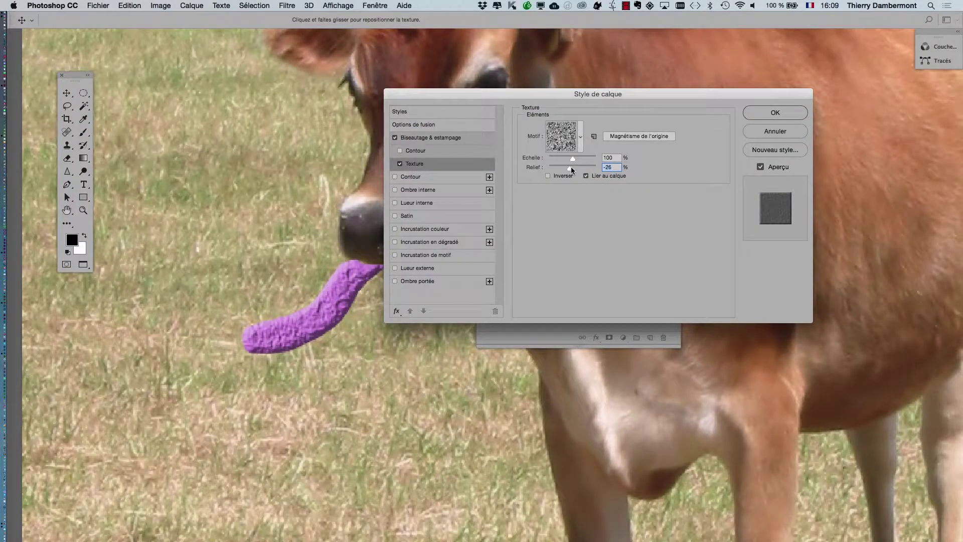
left_click_drag(572, 169, 572, 169)
left_click(557, 175)
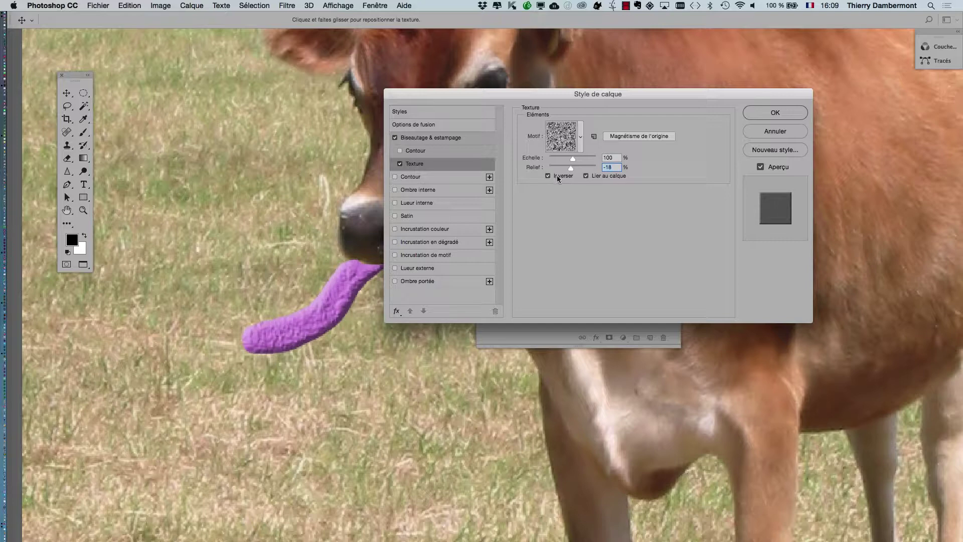
left_click(765, 119)
key("l")
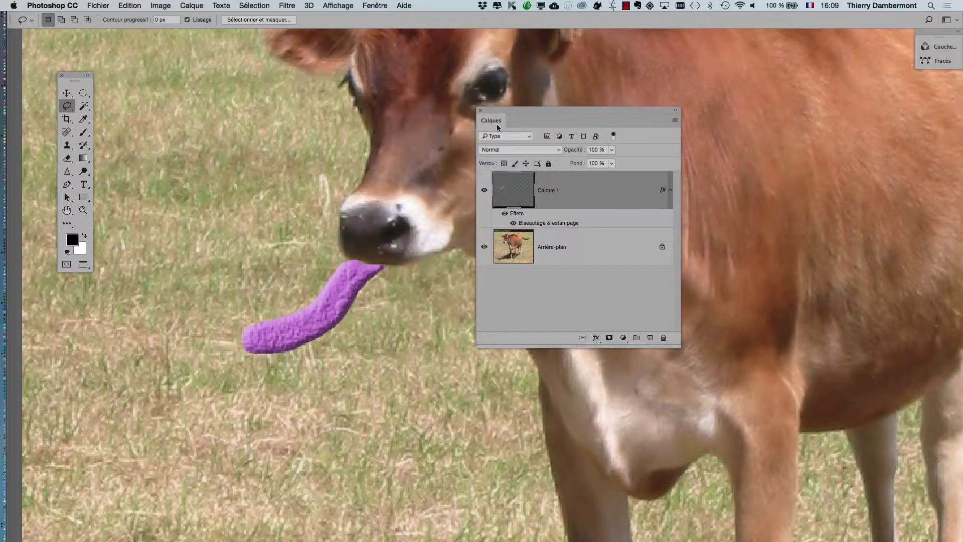
Add a new empty layer above Calque 1 and clip it to the tongue layer.
left_click_drag(499, 110, 681, 124)
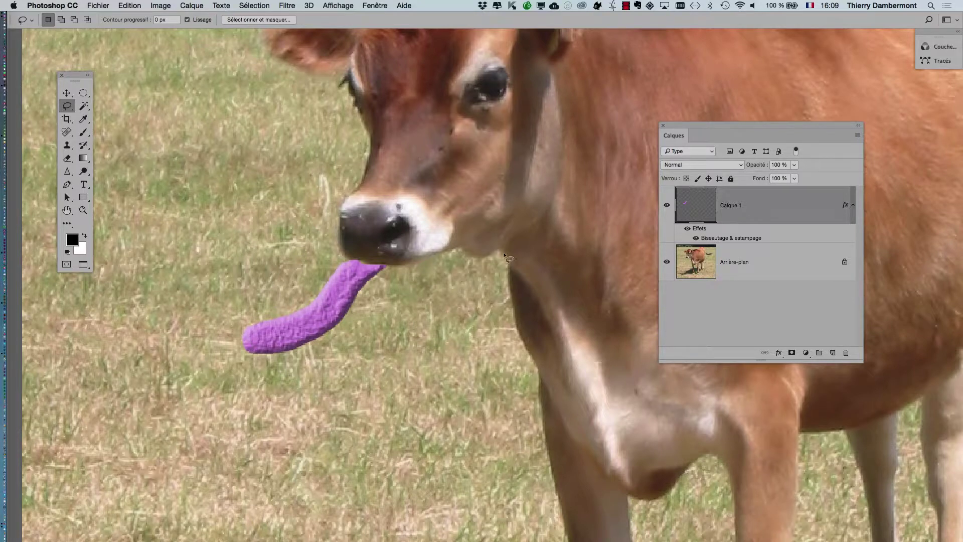
scroll(504, 255, "up", 3)
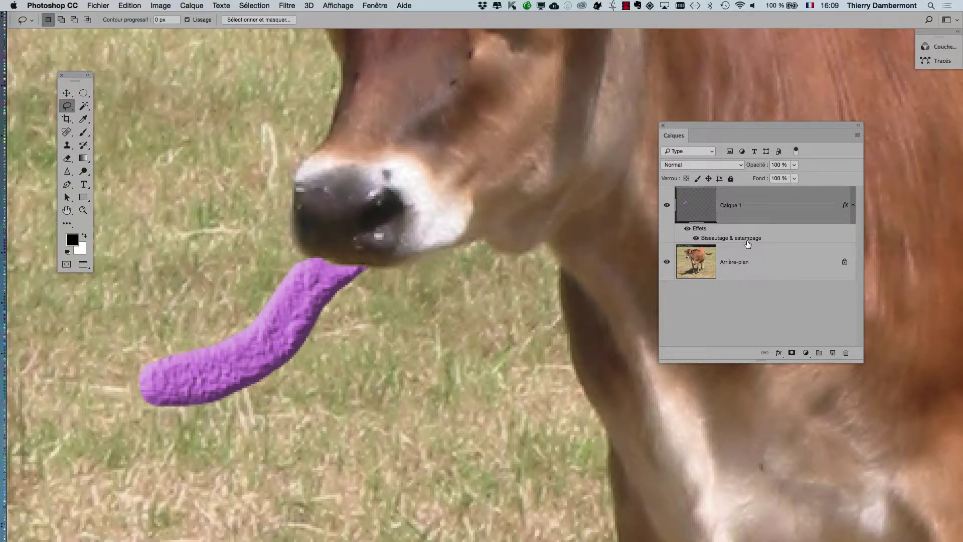
left_click(826, 354)
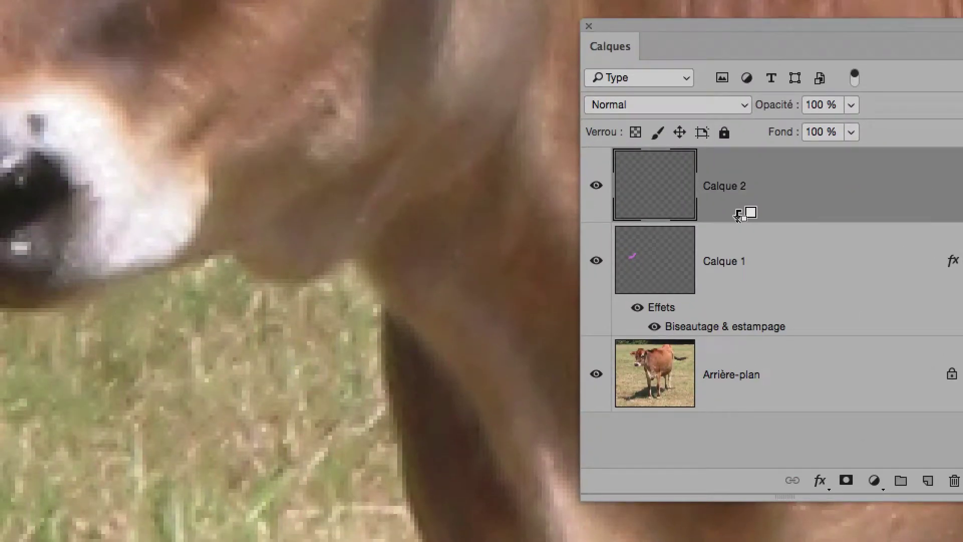
left_click(738, 213, "alt")
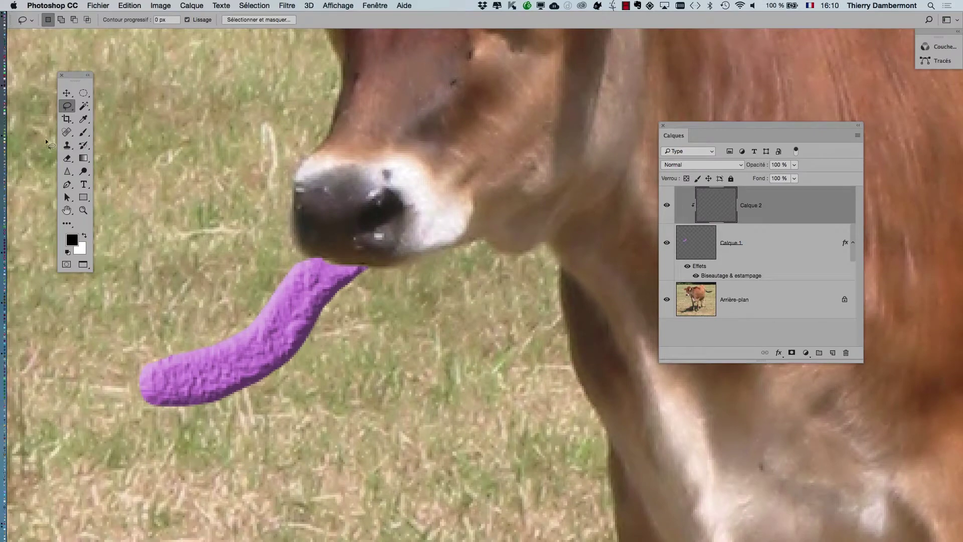
Brush black shading over the tongue's base under the muzzle and lower Calque 2's opacity to 29%.
left_click(83, 132)
mouse_move(382, 270)
left_mouse_down()
mouse_move(323, 271)
mouse_move(364, 269)
left_mouse_up()
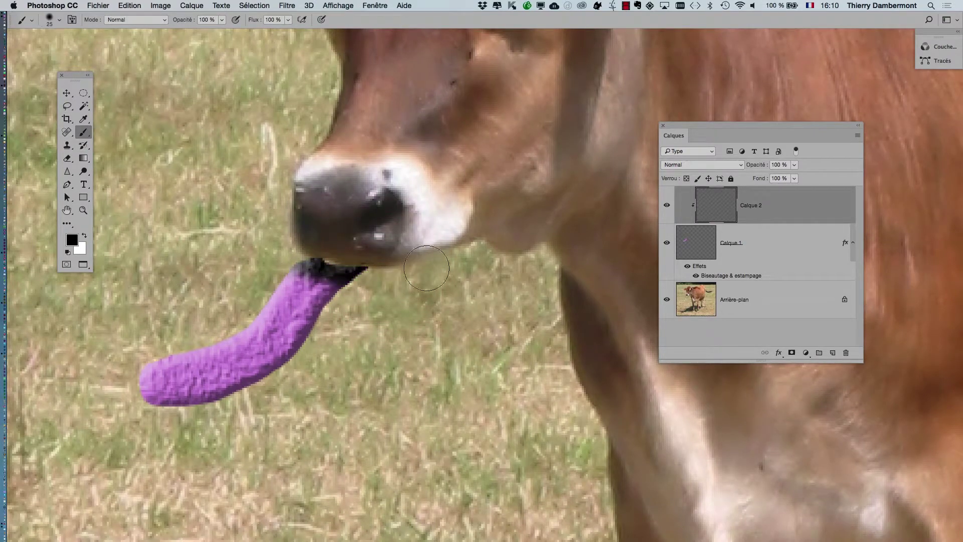
left_click(795, 165)
left_click(758, 178)
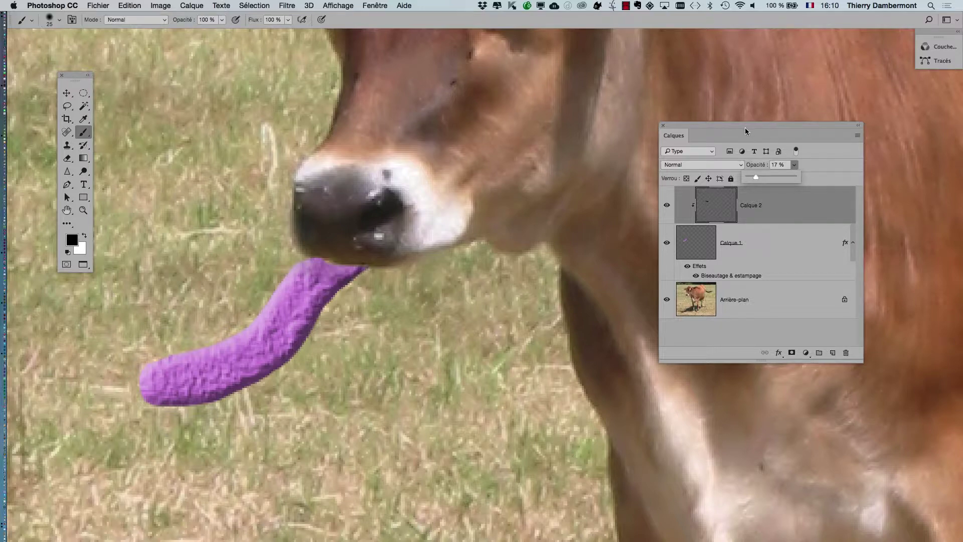
left_click_drag(745, 131, 508, 151)
left_click(559, 189)
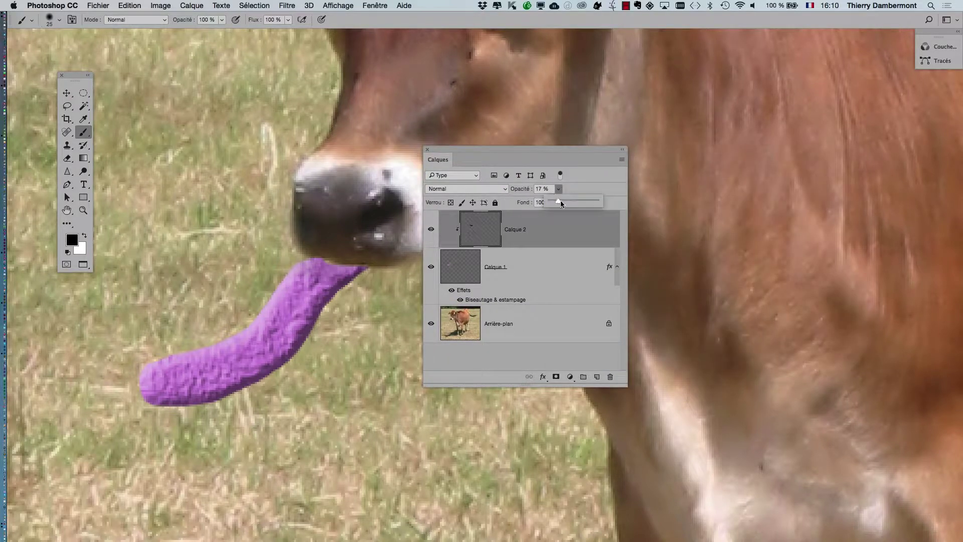
left_click(563, 202)
Turn off automatic layer selection, shift the shading on Calque 2 slightly, and set its opacity to 57%.
key("v")
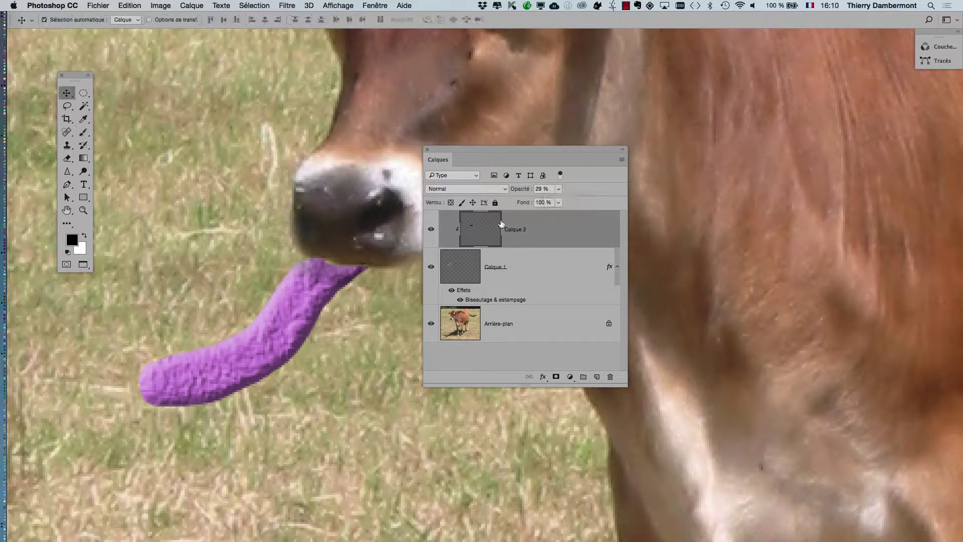
left_click(357, 281)
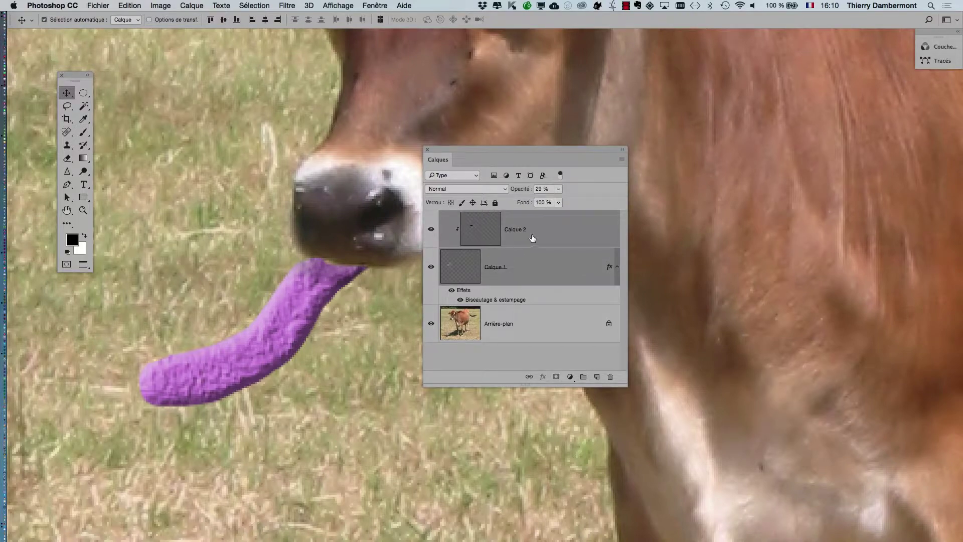
left_click(63, 19)
left_click(537, 240)
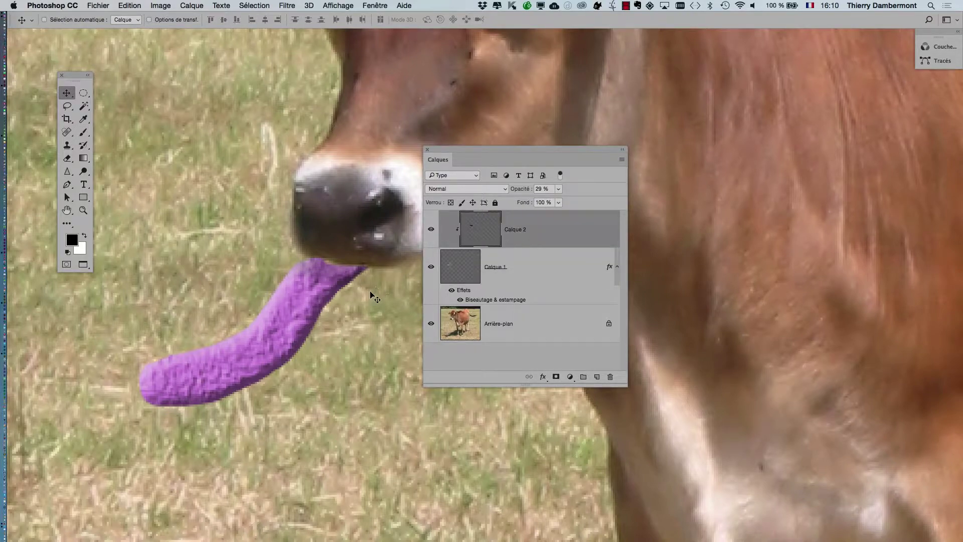
left_click_drag(368, 284, 367, 289)
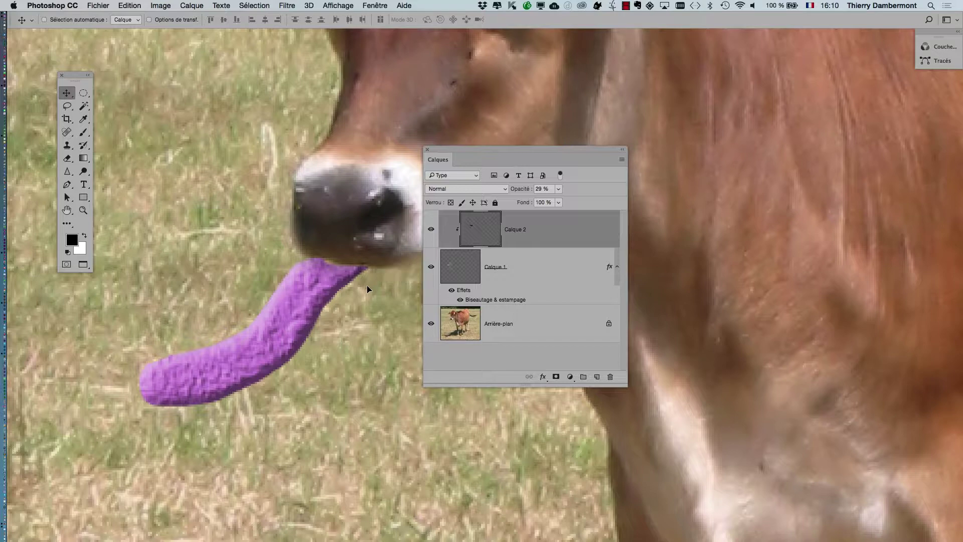
left_click(558, 189)
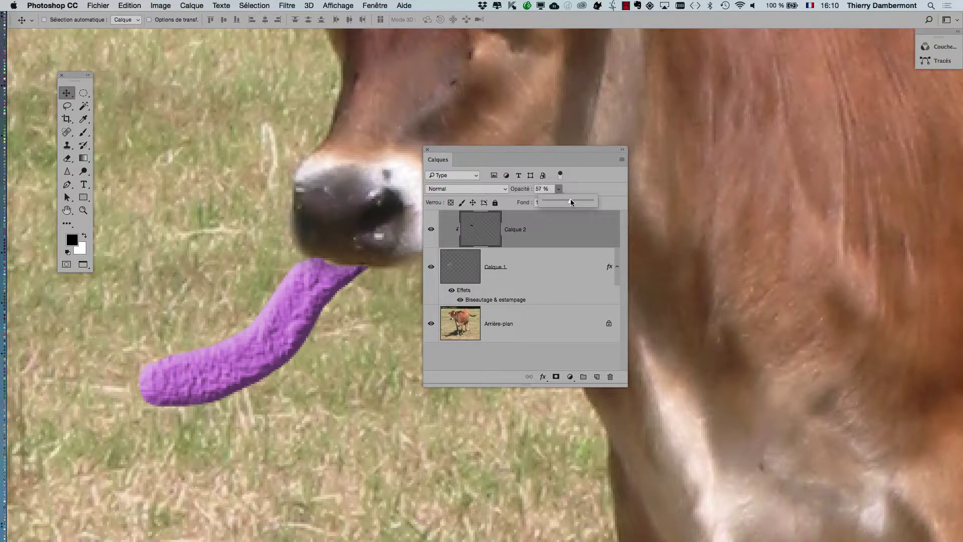
Select Calque 1 and Calque 2 together, nudge the tongue slightly toward the muzzle, and move the Calques panel away from the cow's head.
left_click(512, 275, "shift")
mouse_move(327, 308)
left_mouse_down()
mouse_move(330, 296)
mouse_move(339, 305)
left_mouse_up()
left_click(370, 189, "alt+super")
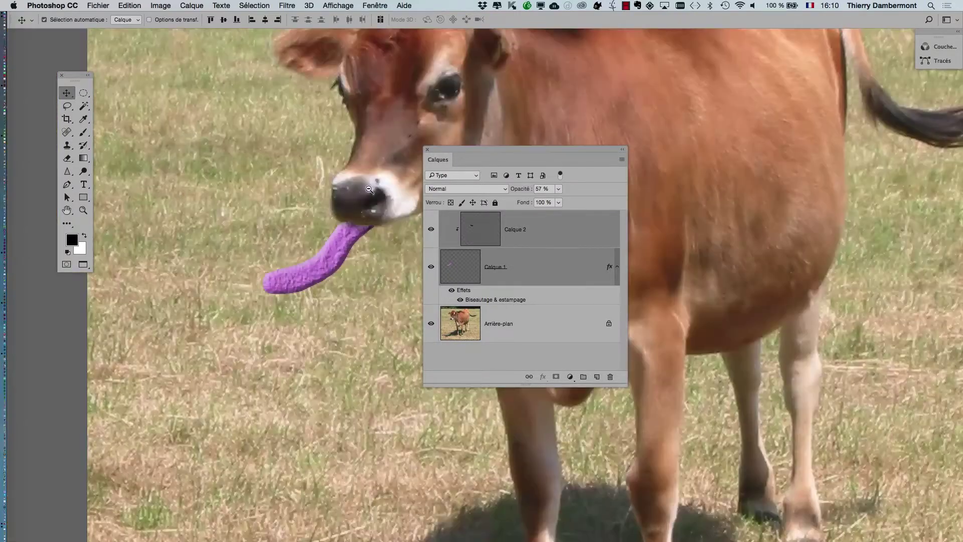
left_click(369, 189, "alt+super")
left_click(369, 189, "alt+super")
left_click_drag(443, 150, 538, 151)
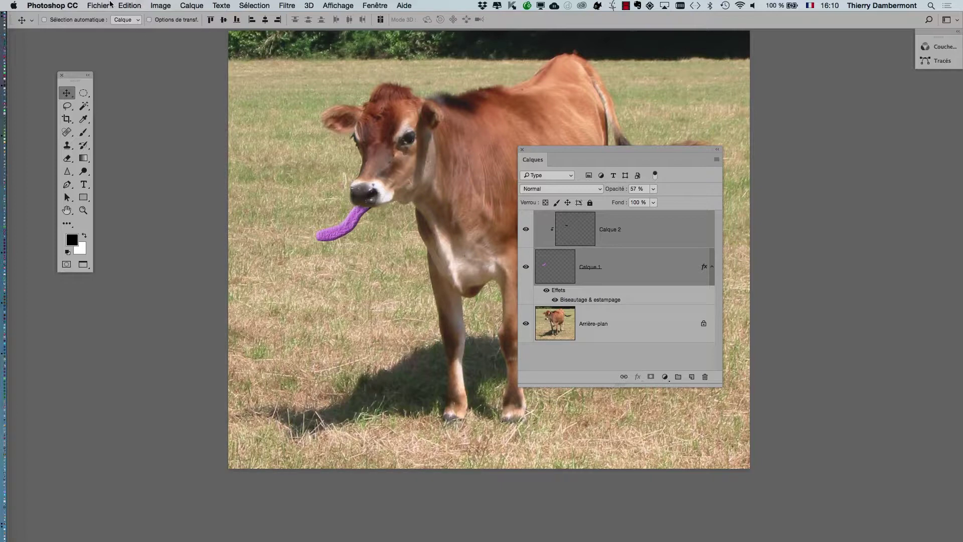
Select Calque 1 and Calque 2 together and convert them to a single smart object.
left_click(563, 275)
left_click(652, 234, "shift")
right_click(642, 228)
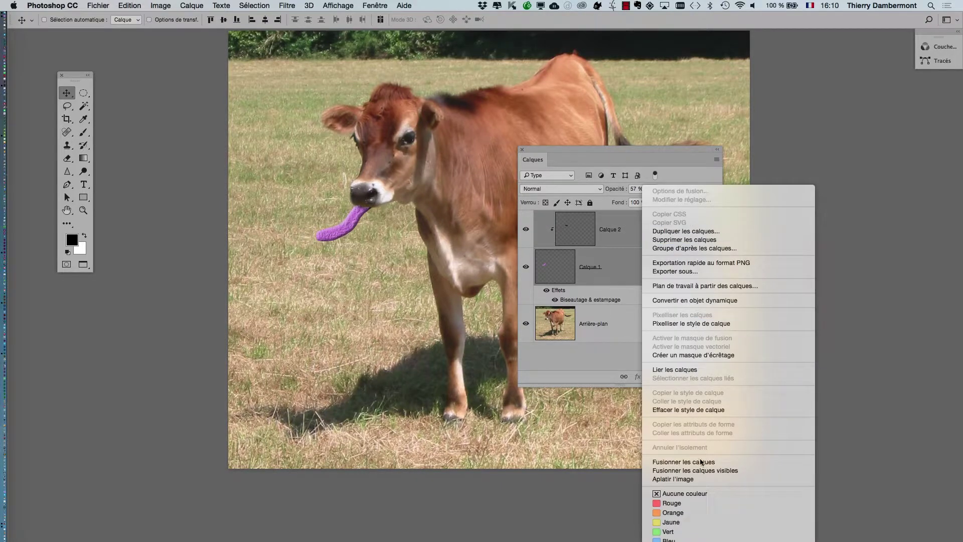
left_click(722, 300)
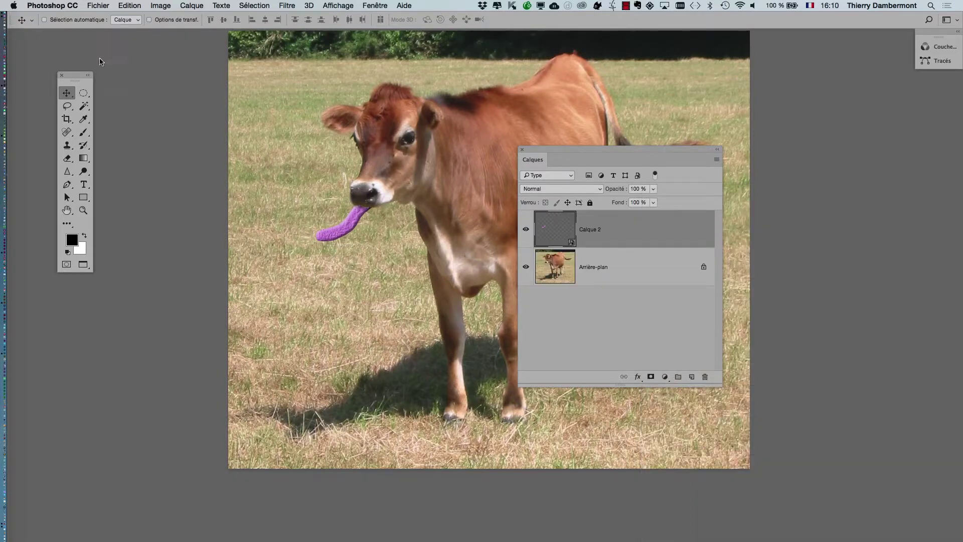
Apply Puppet Warp to the tongue on Calque 2, pinning it along its length and pulling the tip inward so it hangs more steeply.
left_click(130, 6)
left_click(173, 200)
scroll(349, 208, "up", 5)
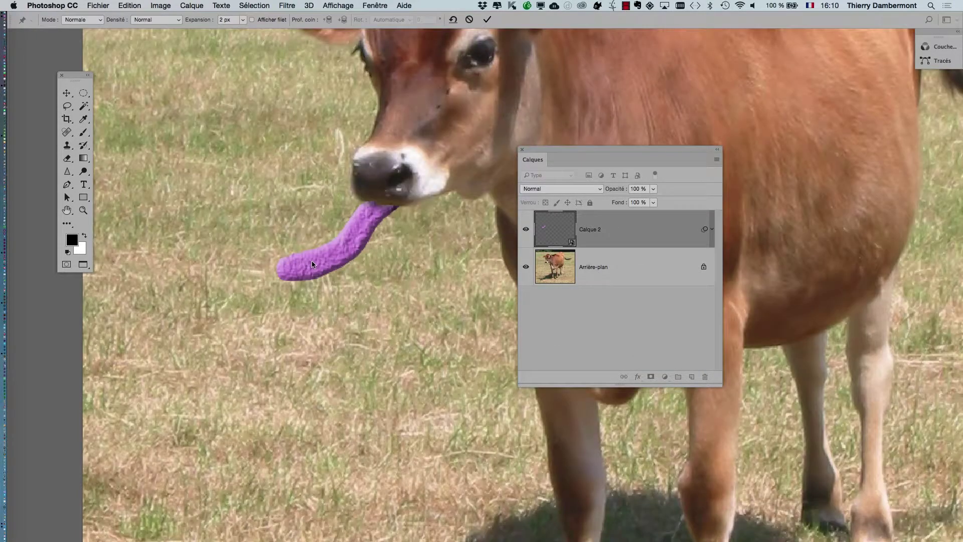
left_click(308, 261)
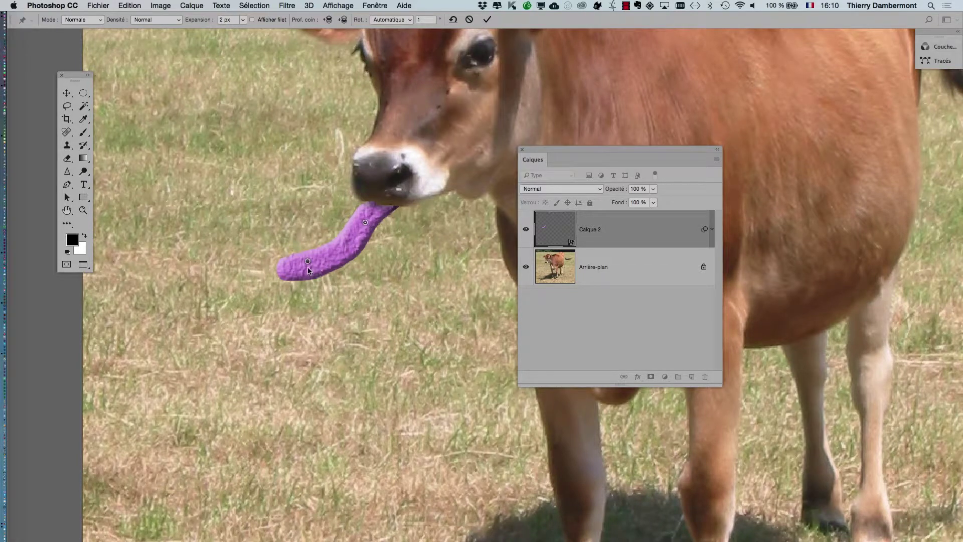
left_click_drag(308, 261, 287, 236)
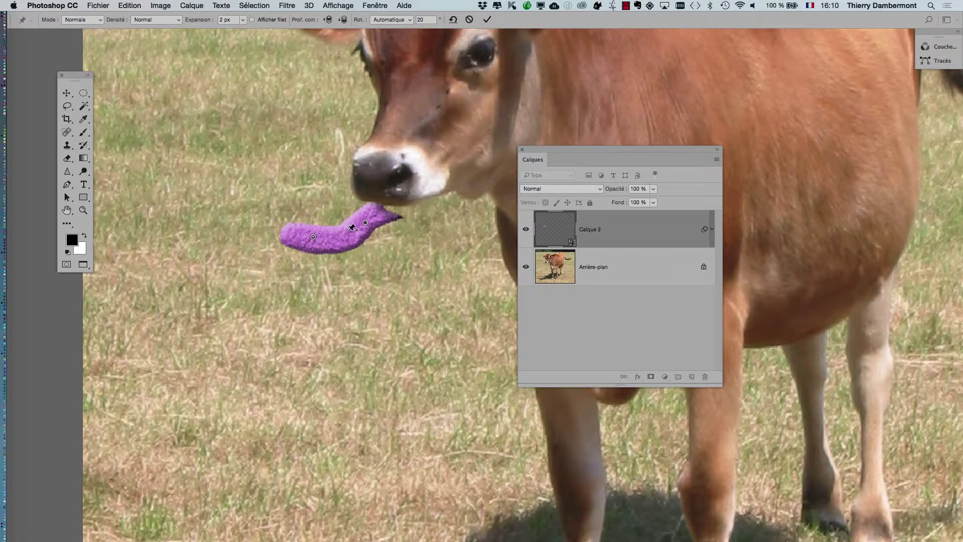
key("super+z")
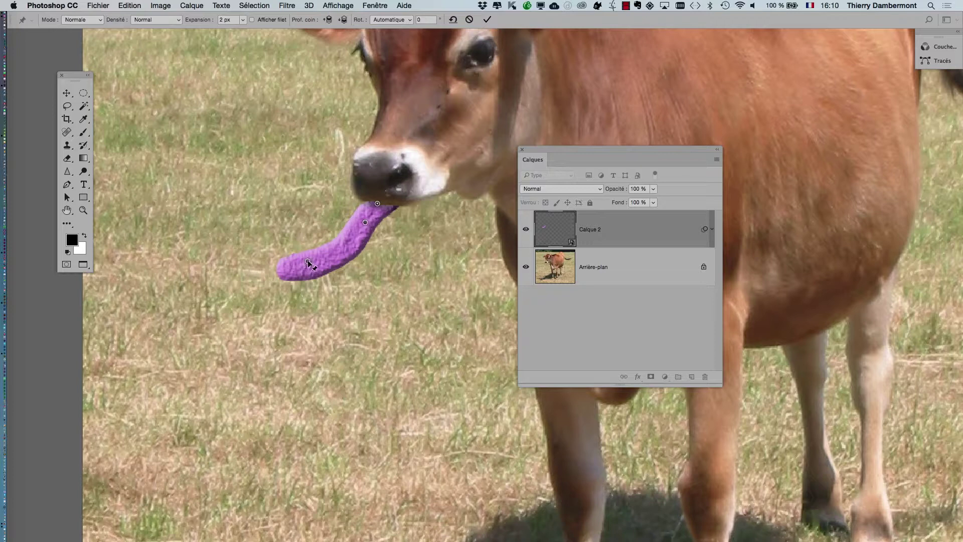
left_click_drag(308, 261, 337, 256)
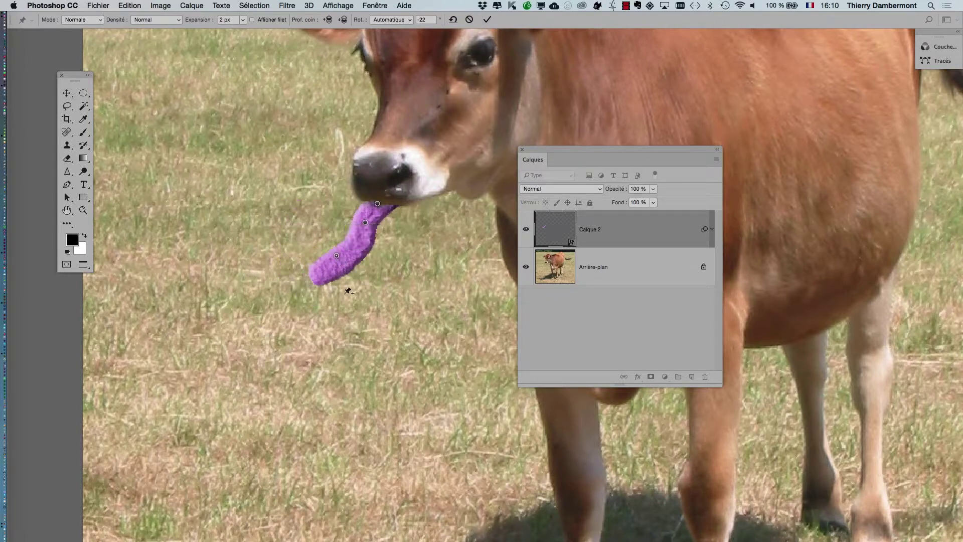
left_click(487, 20)
scroll(375, 286, "down", 1)
scroll(202, 68, "down", 5)
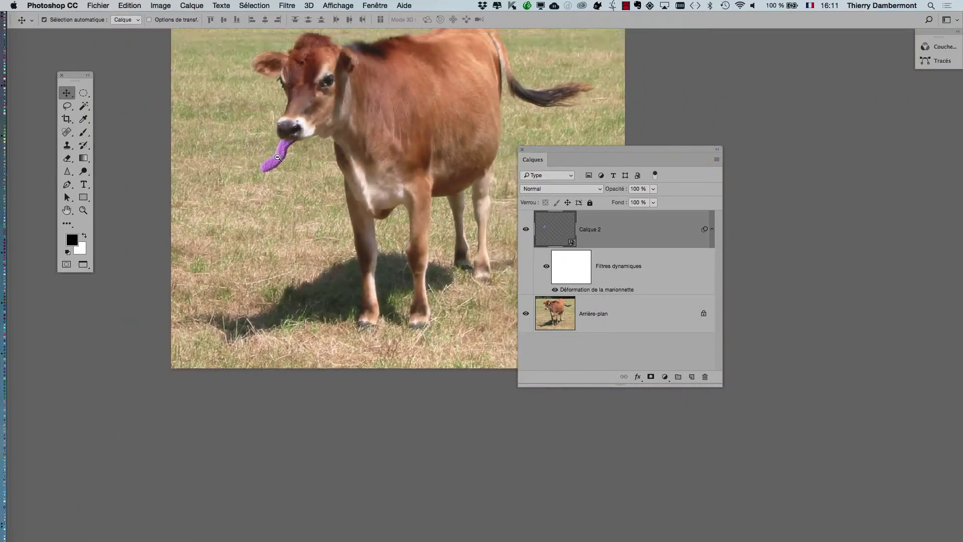
Save the document in the vache-sonore folder as Jersey_cow_langue.psd, in Photoshop format with layers.
left_click(89, 5)
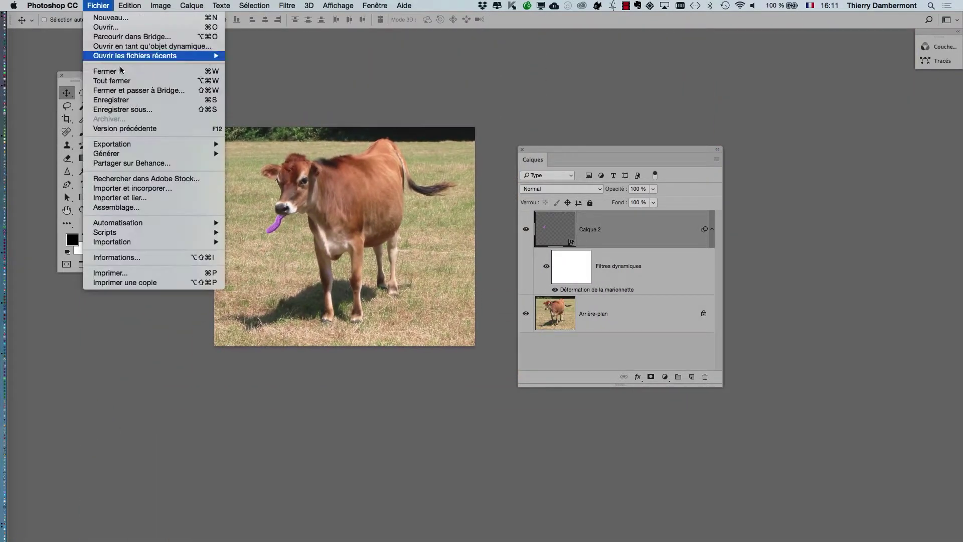
left_click(150, 106)
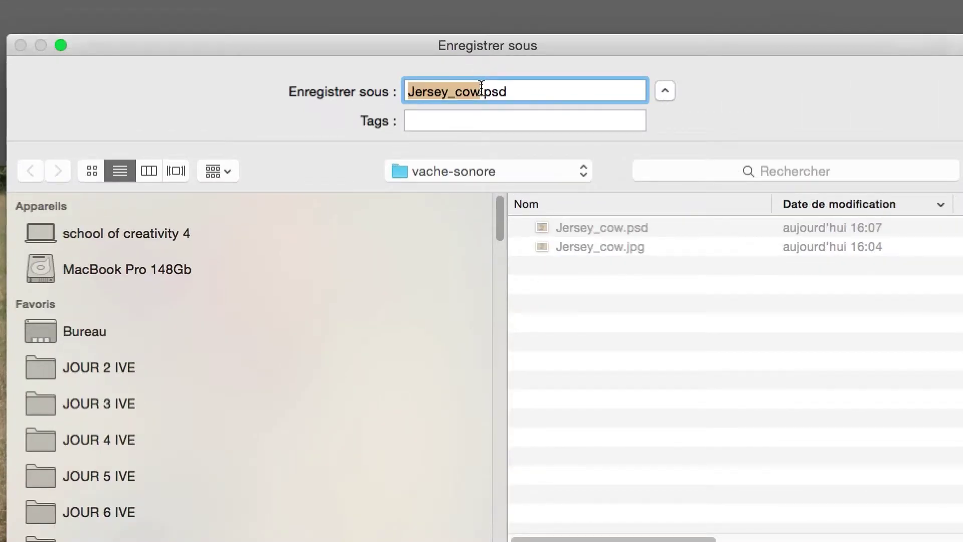
left_click(481, 86)
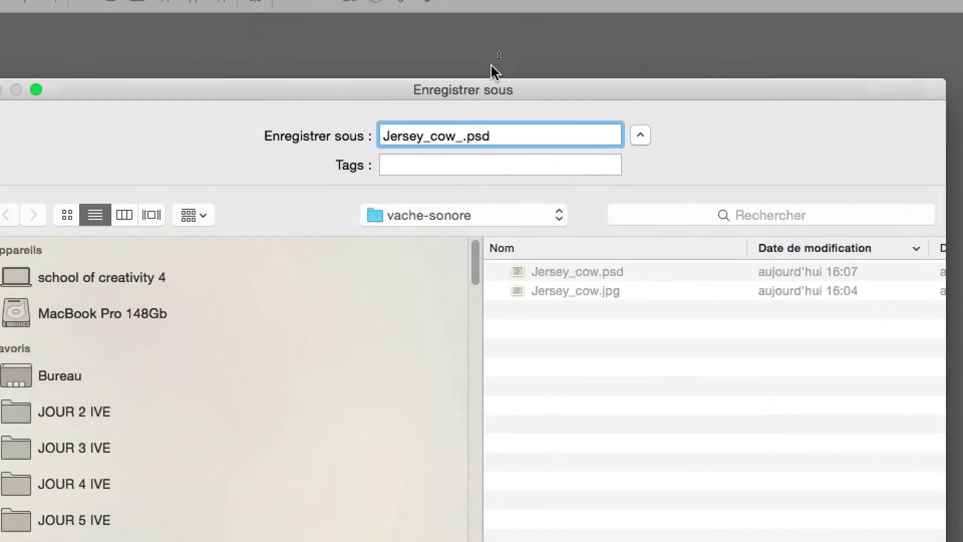
type("_langue")
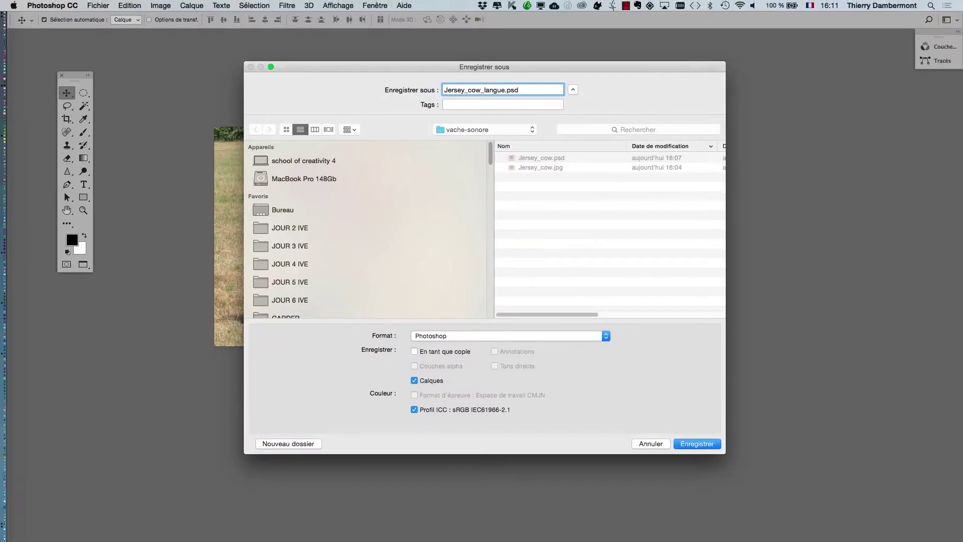
key("Return")
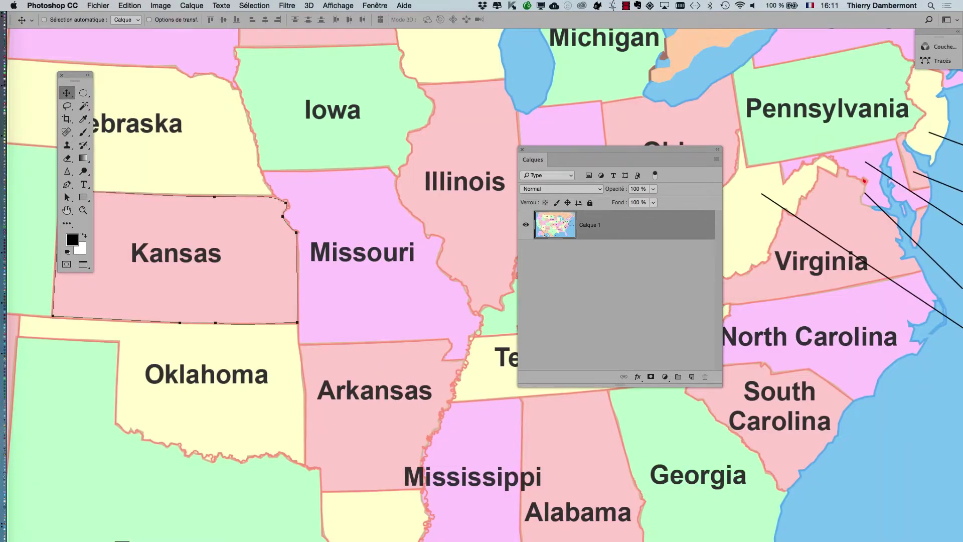
Quit Photoshop, switch to the vache-sonore folder in Finder, and move Jersey_cow.jpg to the trash.
key("super+q")
left_click(409, 206)
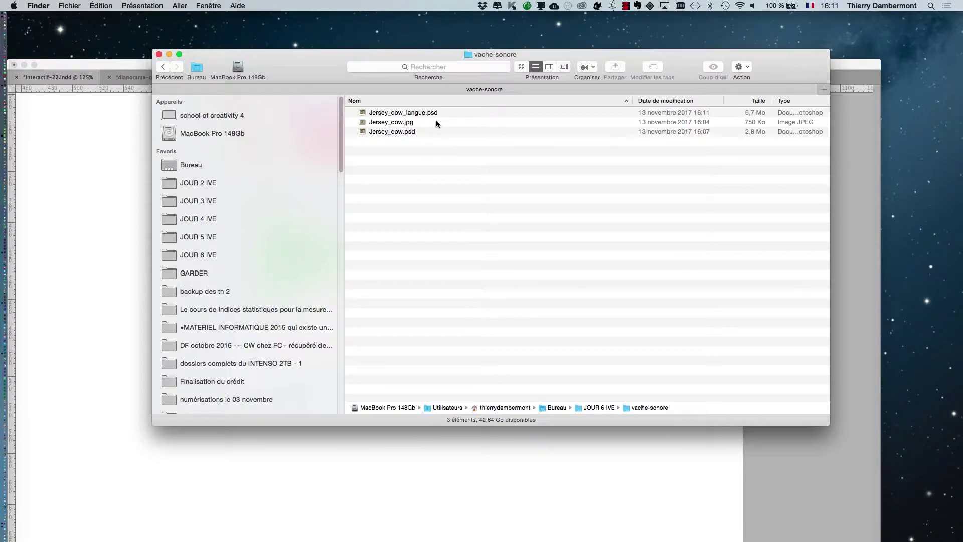
left_click(437, 129)
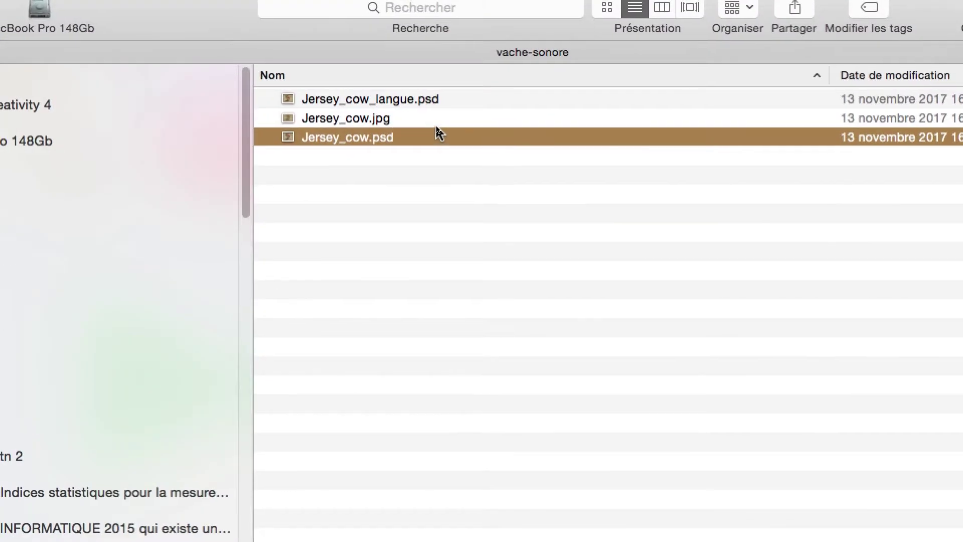
left_click(431, 120)
key("super+BackSpace")
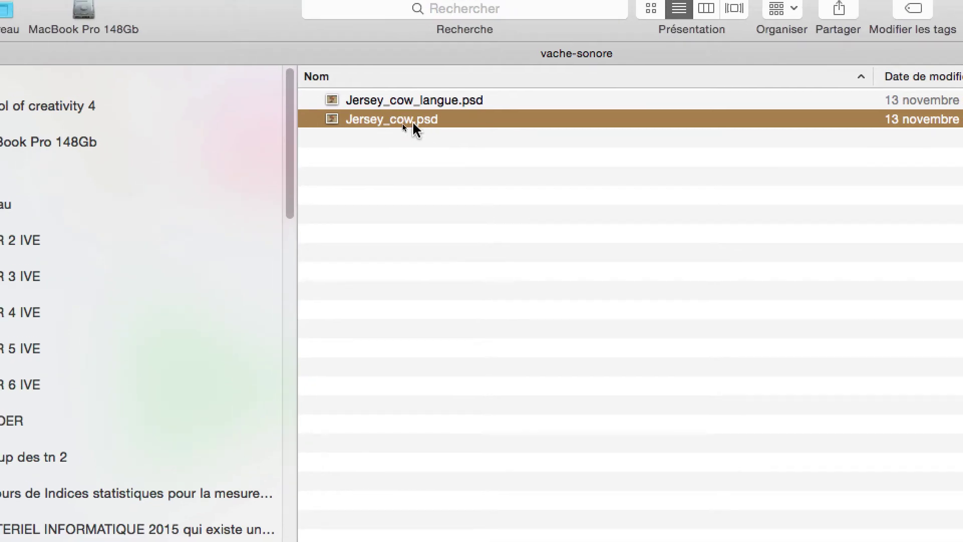
left_click(440, 143)
left_click(480, 104)
left_click(466, 132)
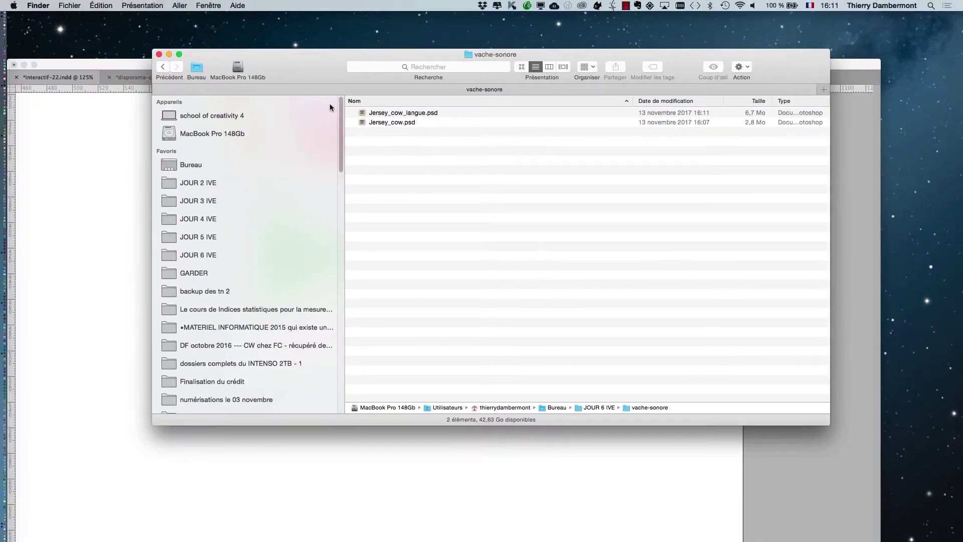
Move the Finder window aside, switch to interactif-22.indd in InDesign, and move the Boutons et formulaires panel clear of the cow picture.
left_click_drag(311, 73, 548, 185)
left_click(478, 64)
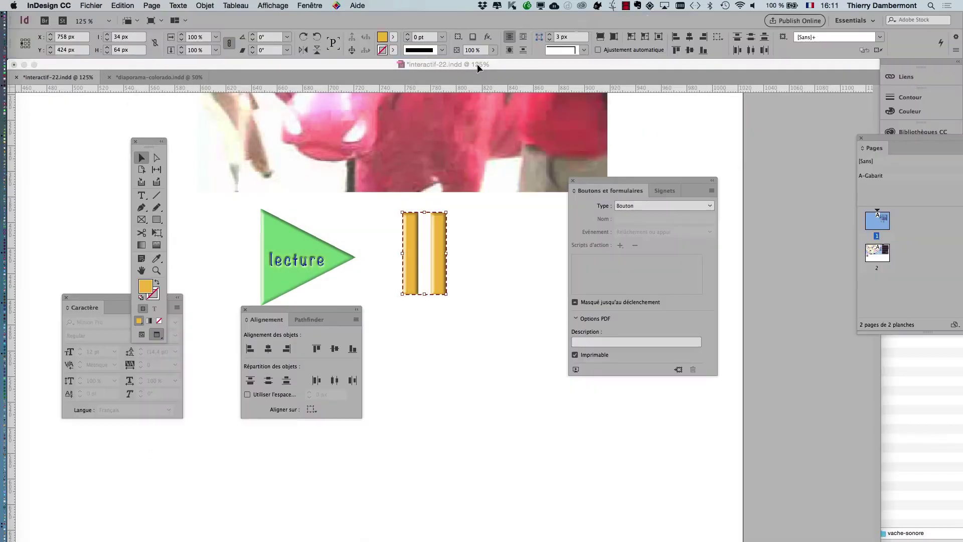
scroll(407, 276, "down", 6)
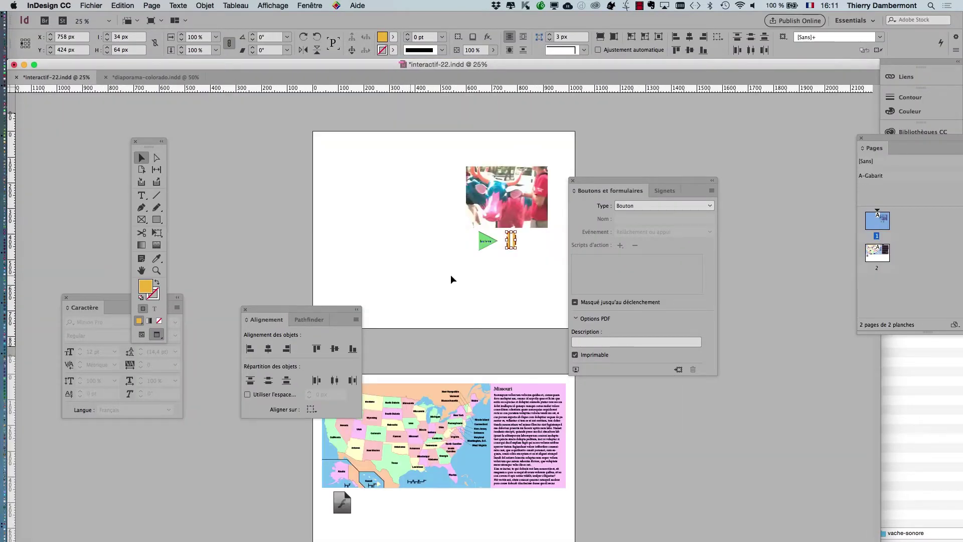
scroll(473, 219, "up", 4)
scroll(525, 217, "right", 5)
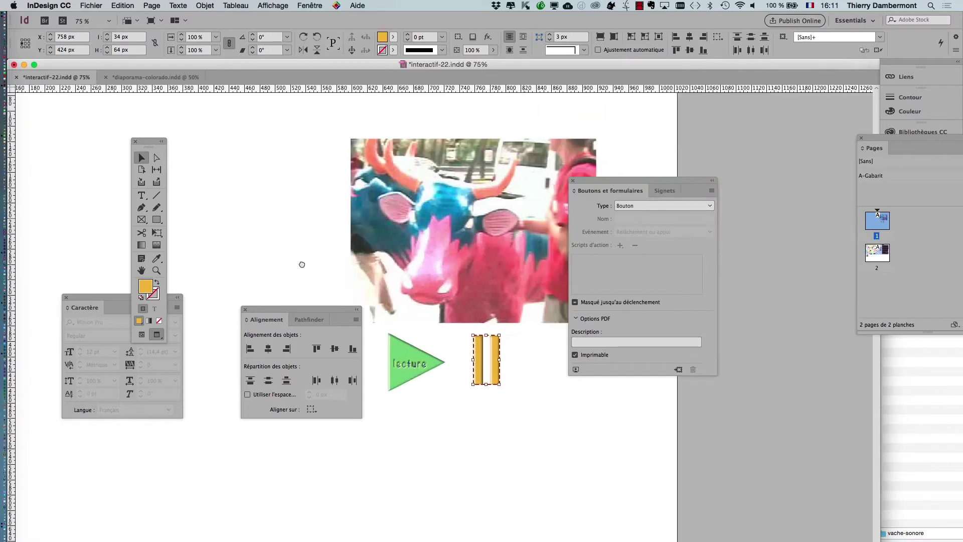
scroll(302, 224, "down", 1)
left_click_drag(594, 179, 733, 302)
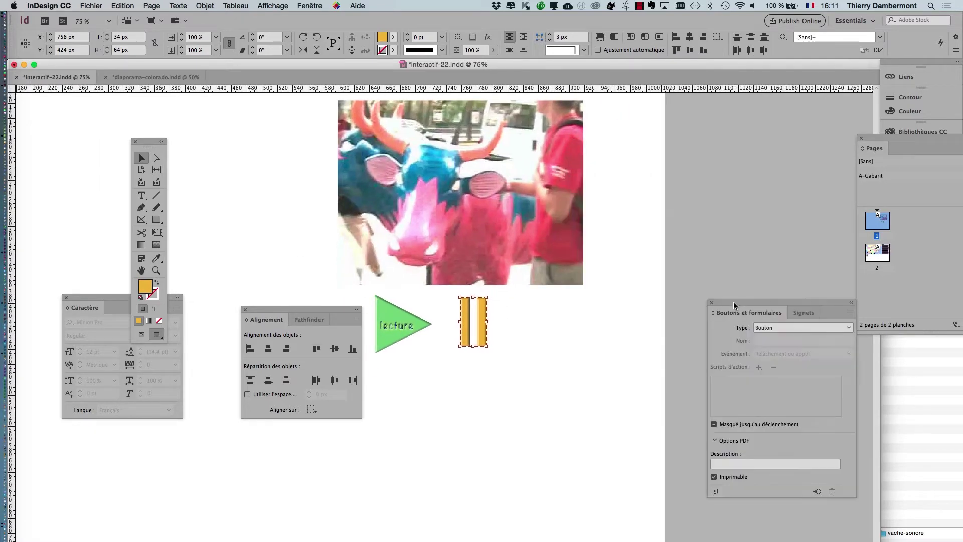
scroll(597, 311, "up", 3)
scroll(597, 312, "left", 2)
Hide and redisplay the Pages panel, then place it nearer the middle of the workspace.
left_click(312, 6)
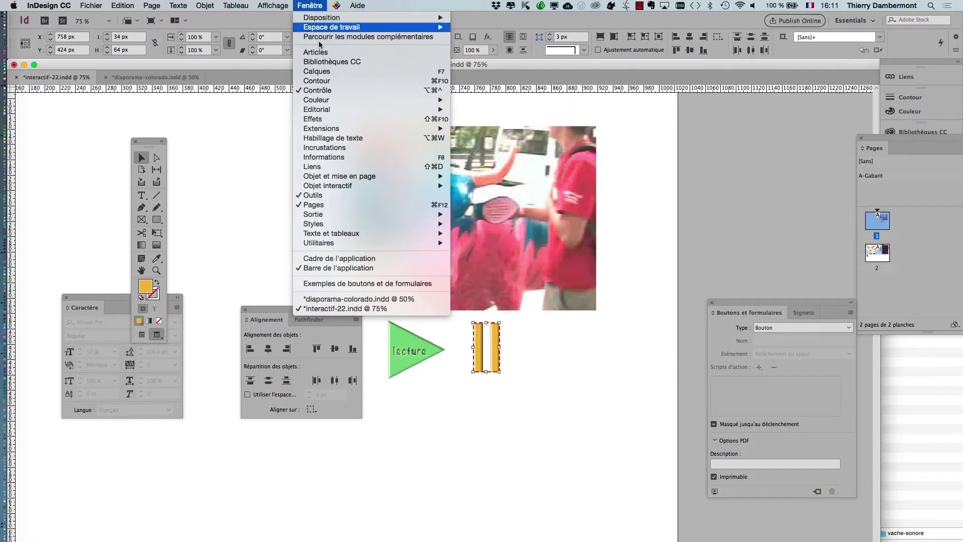
left_click(748, 189)
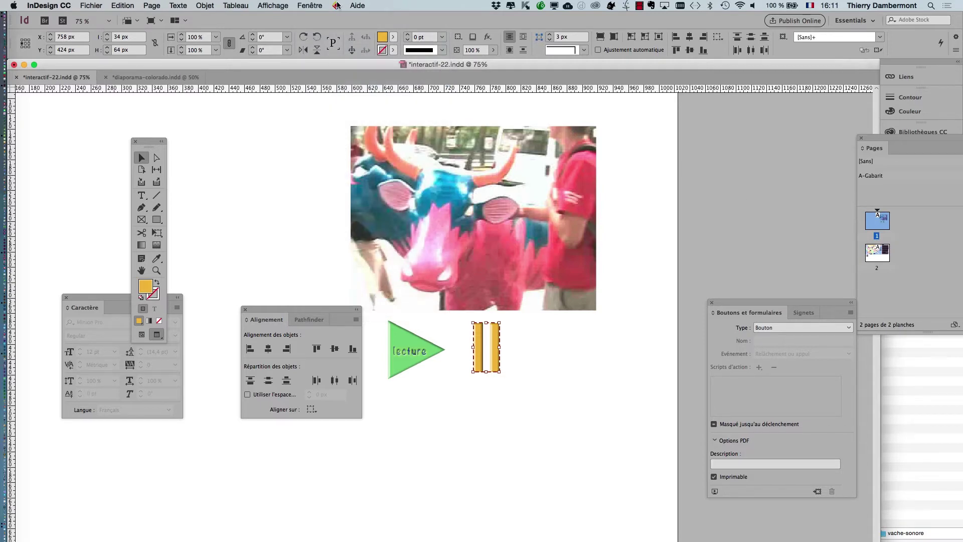
left_click(312, 6)
left_click(346, 205)
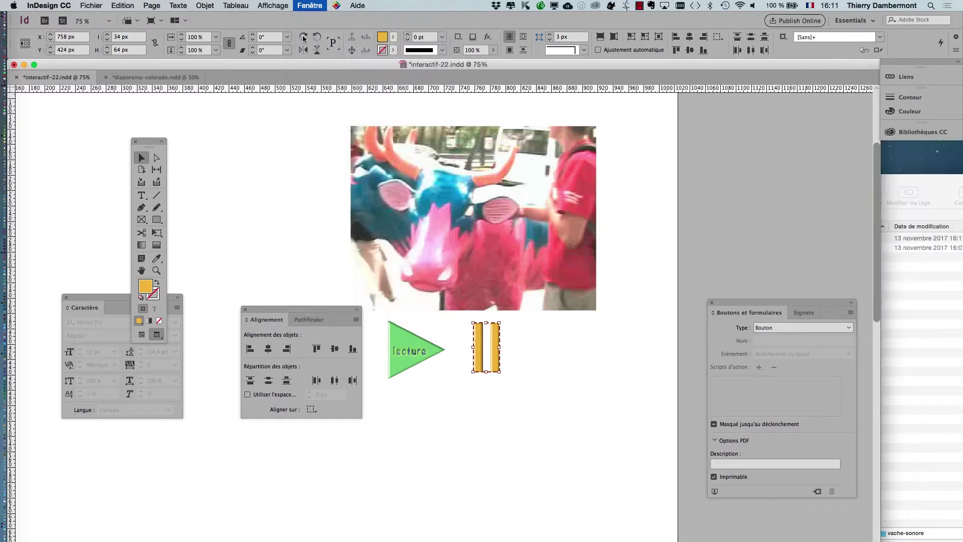
left_click(310, 6)
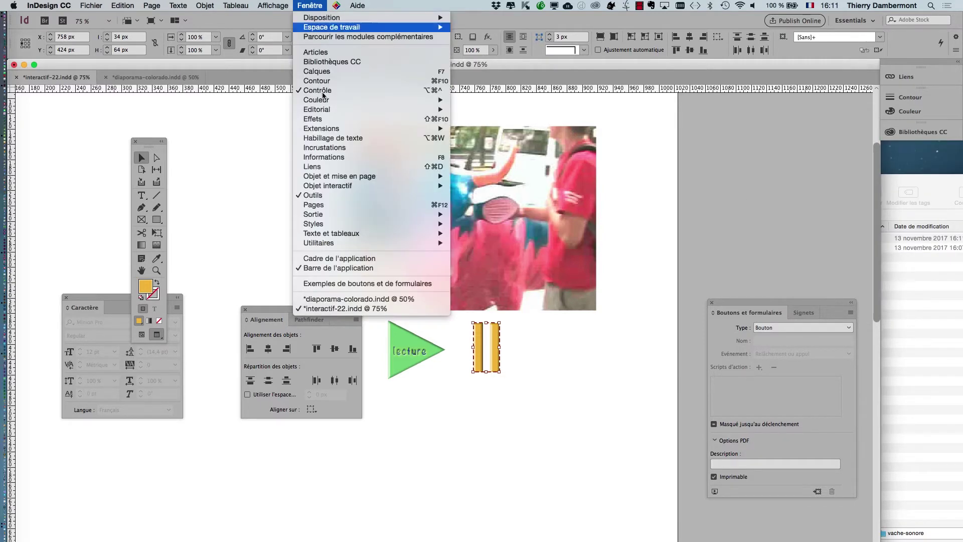
left_click(374, 204)
left_click_drag(877, 139, 583, 148)
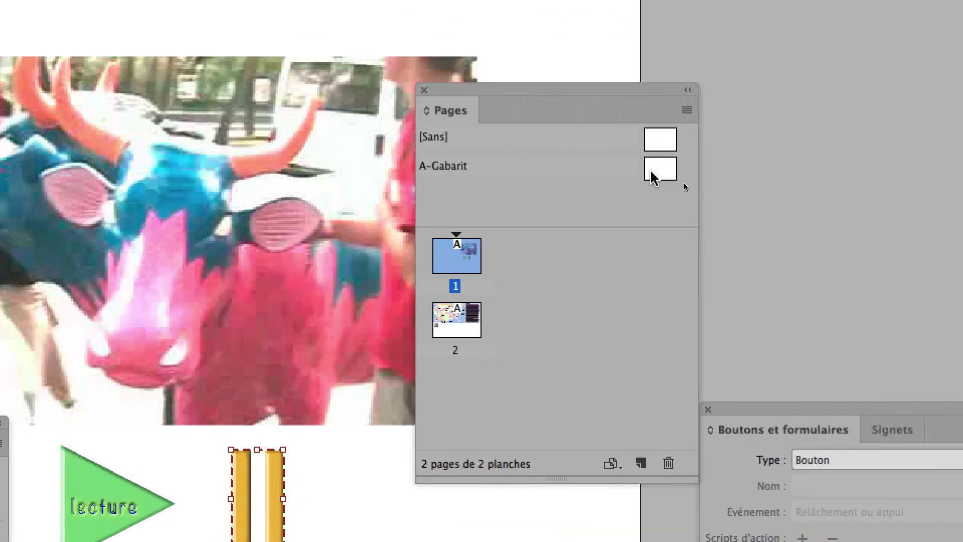
Insert a third page based on the A-Gabarit master after page 2.
left_click_drag(687, 181, 630, 241)
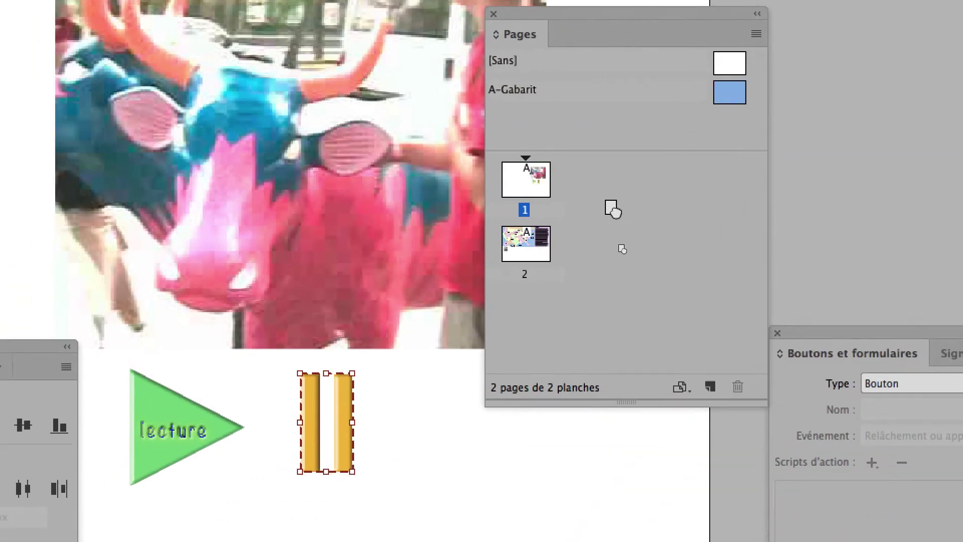
left_click_drag(607, 202, 546, 307)
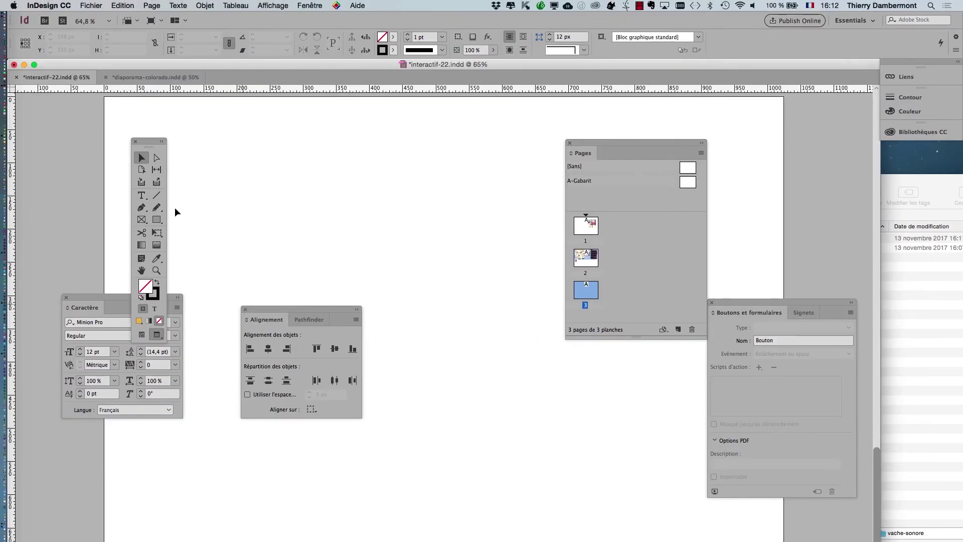
key("shift+F7")
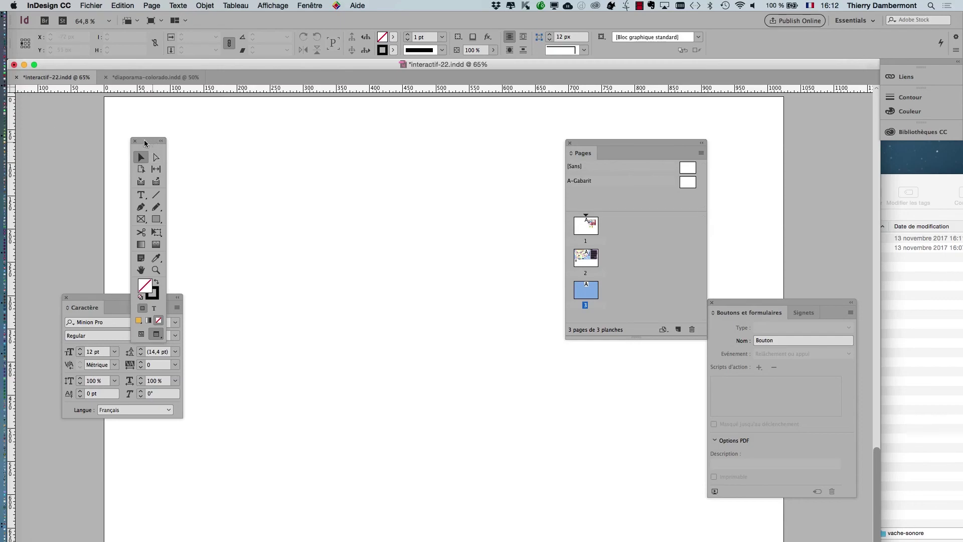